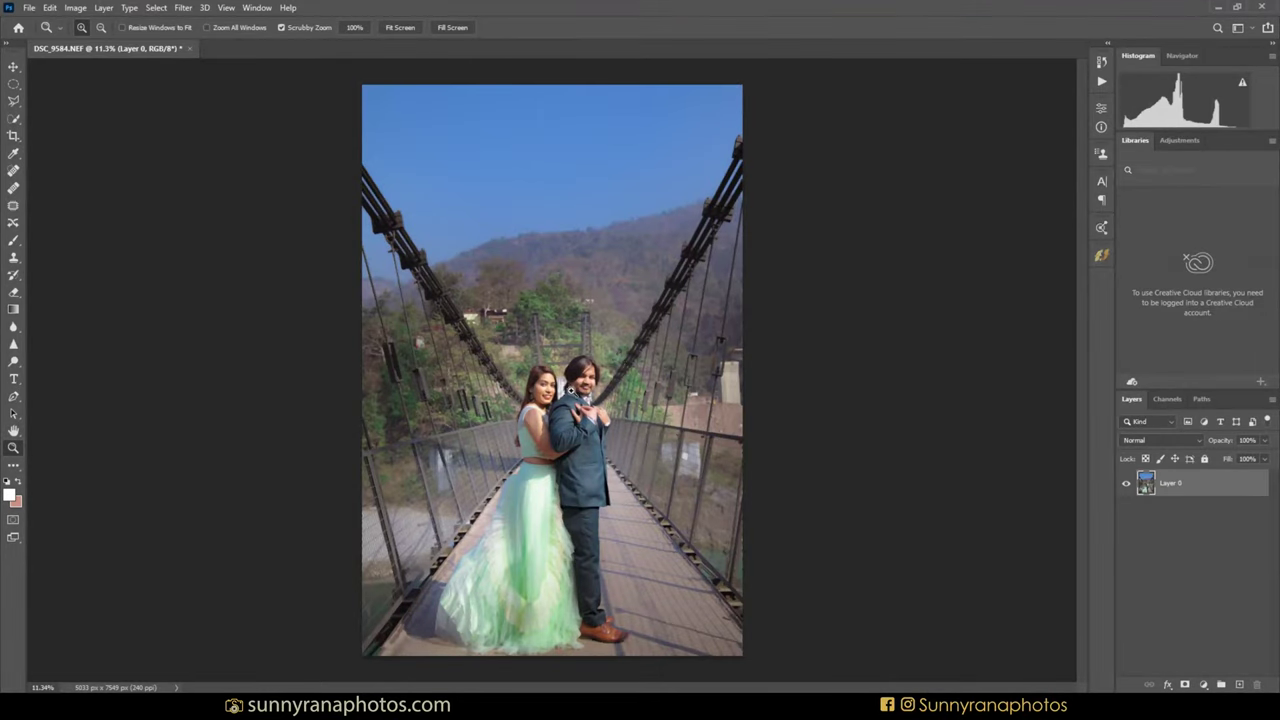
Step: Scrubby-zoom into the bridge photo's flat upper sky, then zoom back out to the whole photo
click(536, 146)
drag(557, 240, 517, 286)
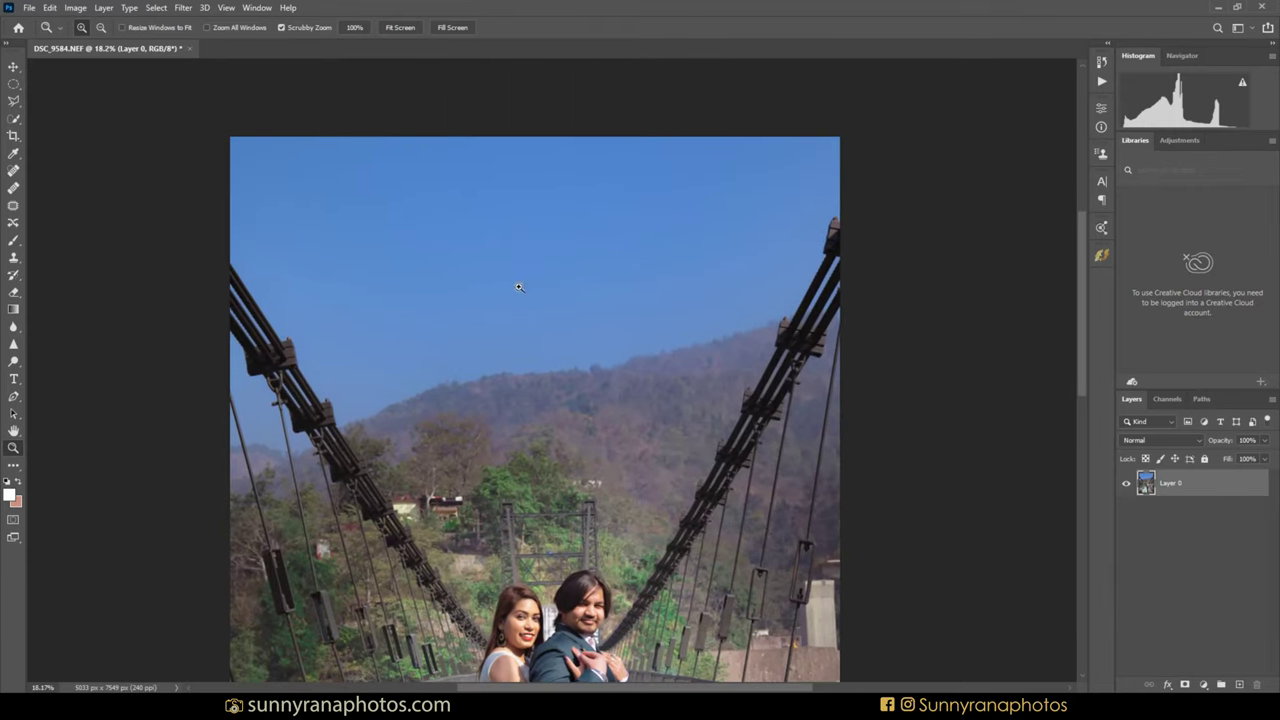
click(480, 262)
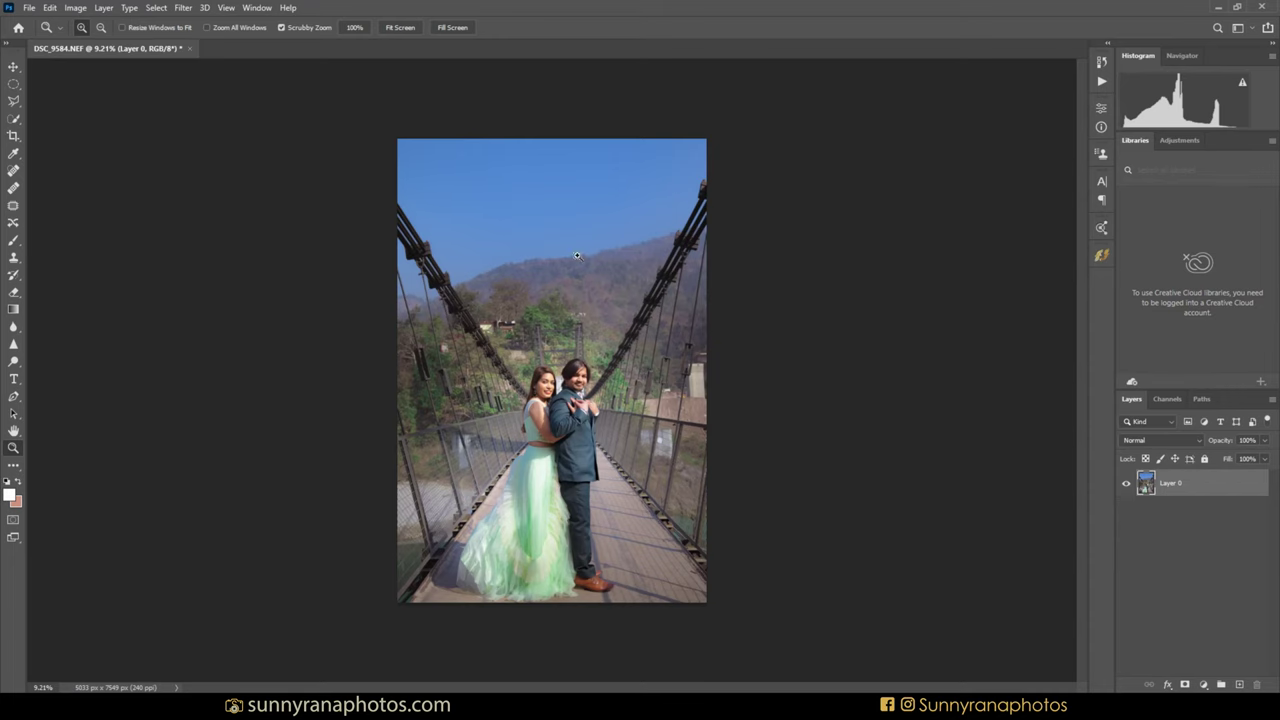
drag(558, 170, 618, 297)
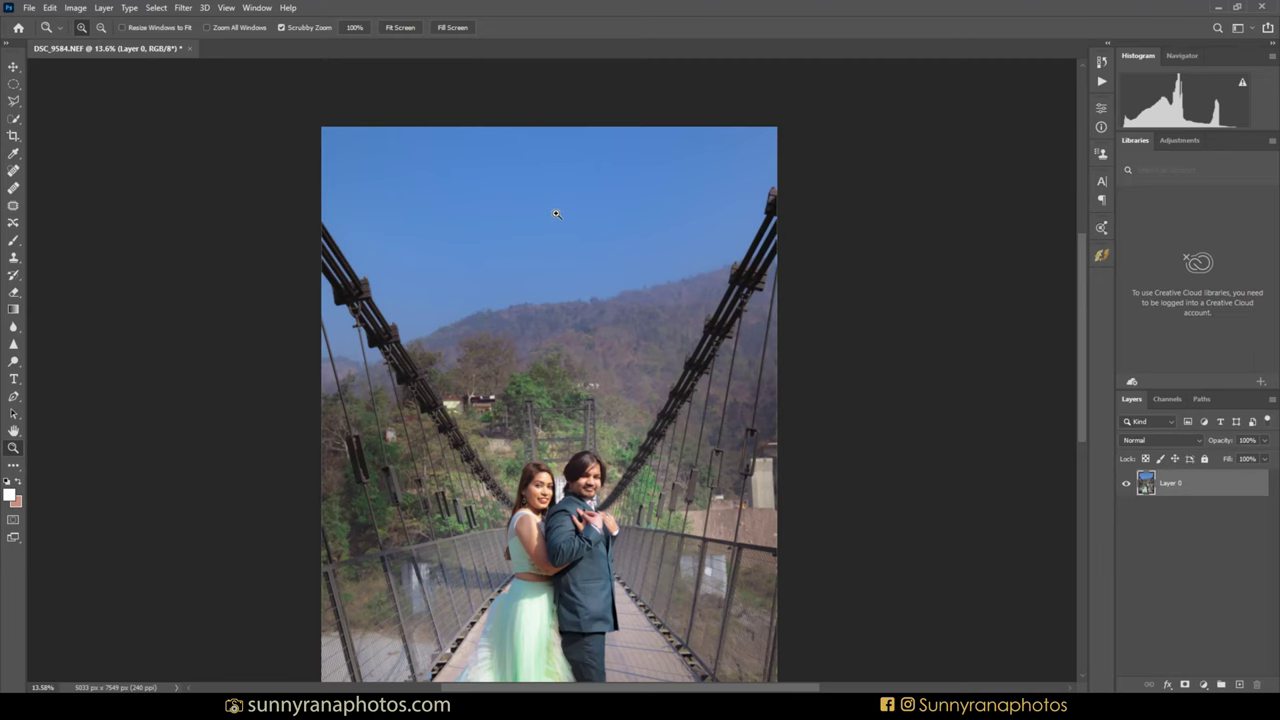
mouse_move(544, 208)
mouse_down()
mouse_move(615, 293)
mouse_move(565, 290)
mouse_up()
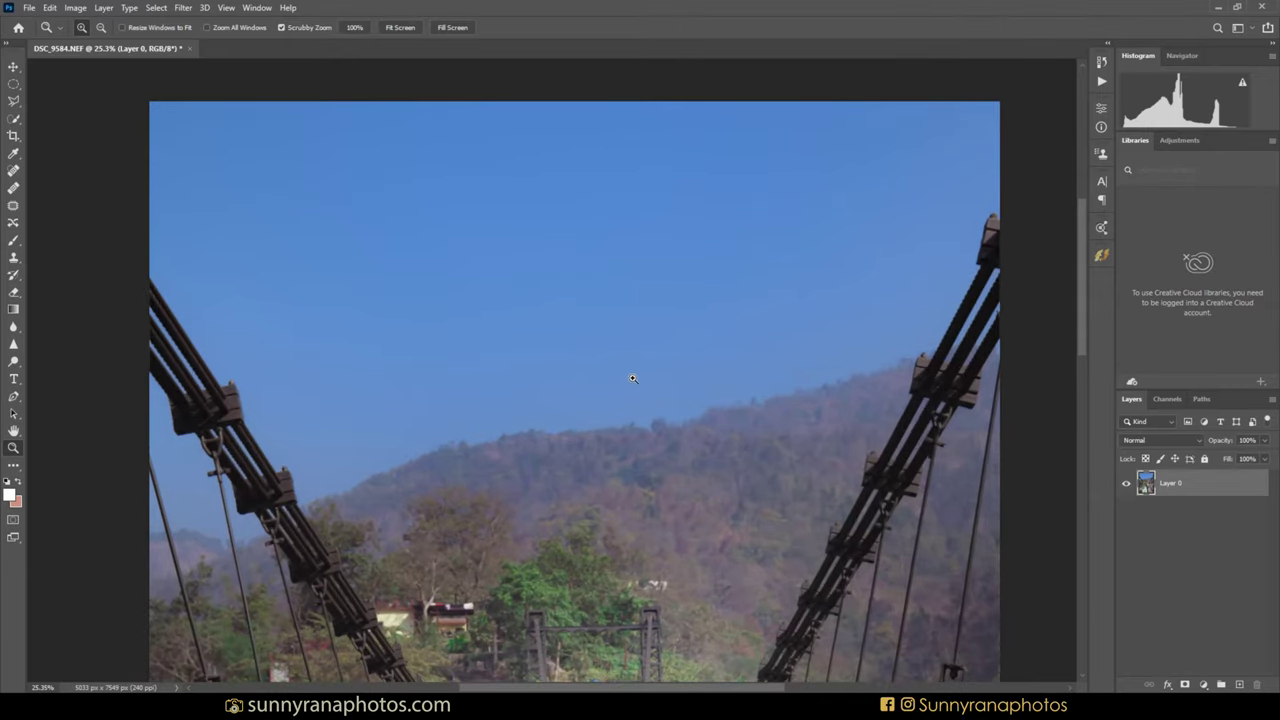
drag(632, 378, 390, 636)
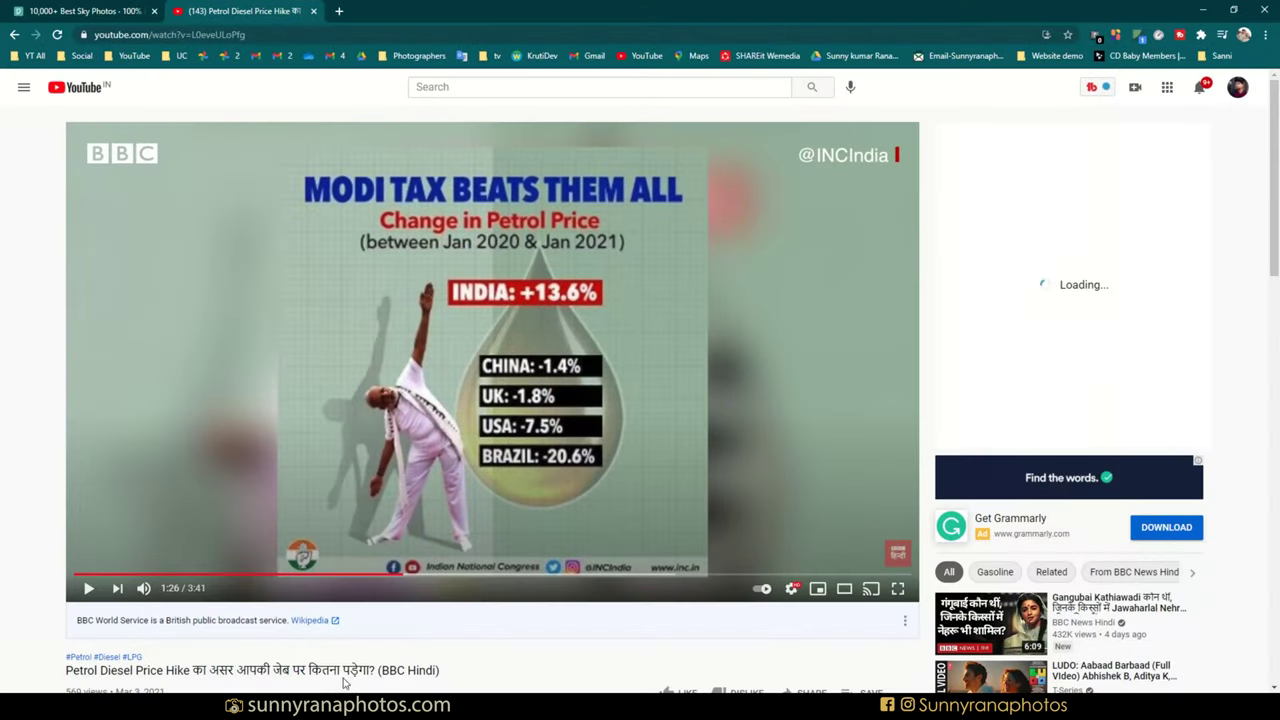
Step: Browse the Pexels sky photo results and preview the Blue Skies photo
click(140, 10)
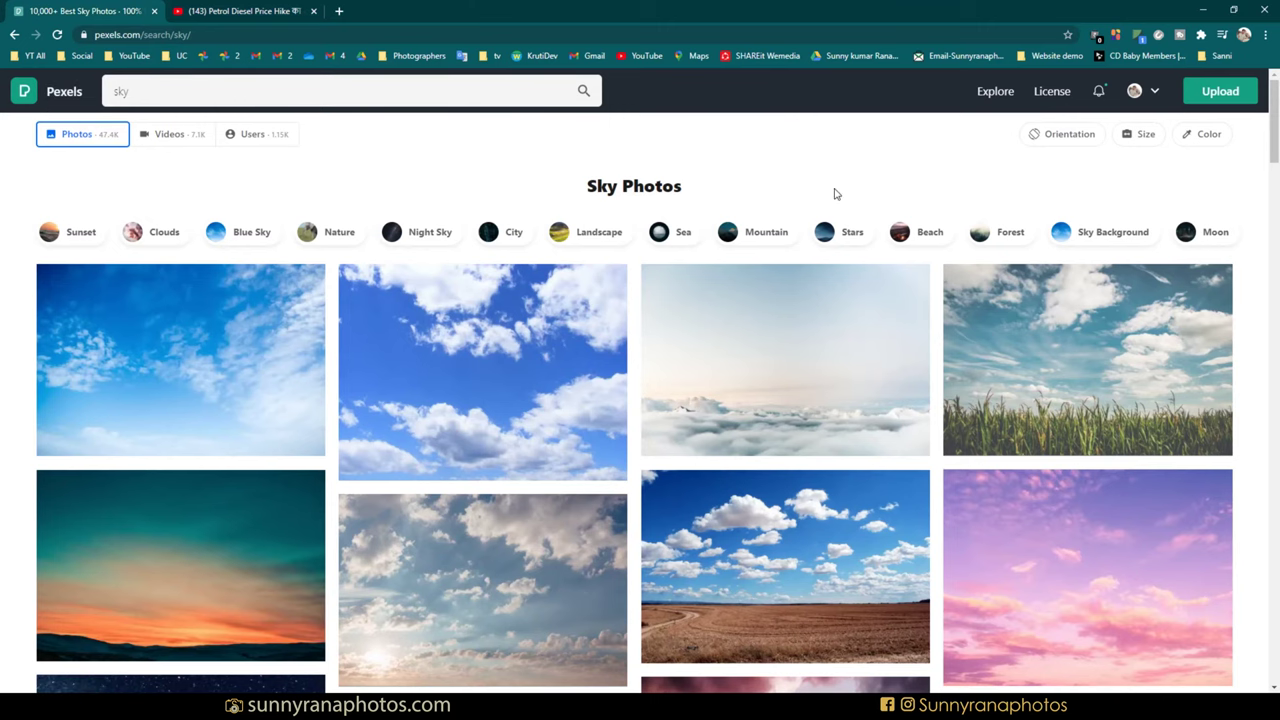
scroll(860, 260, down, 3)
scroll(890, 317, down, 4)
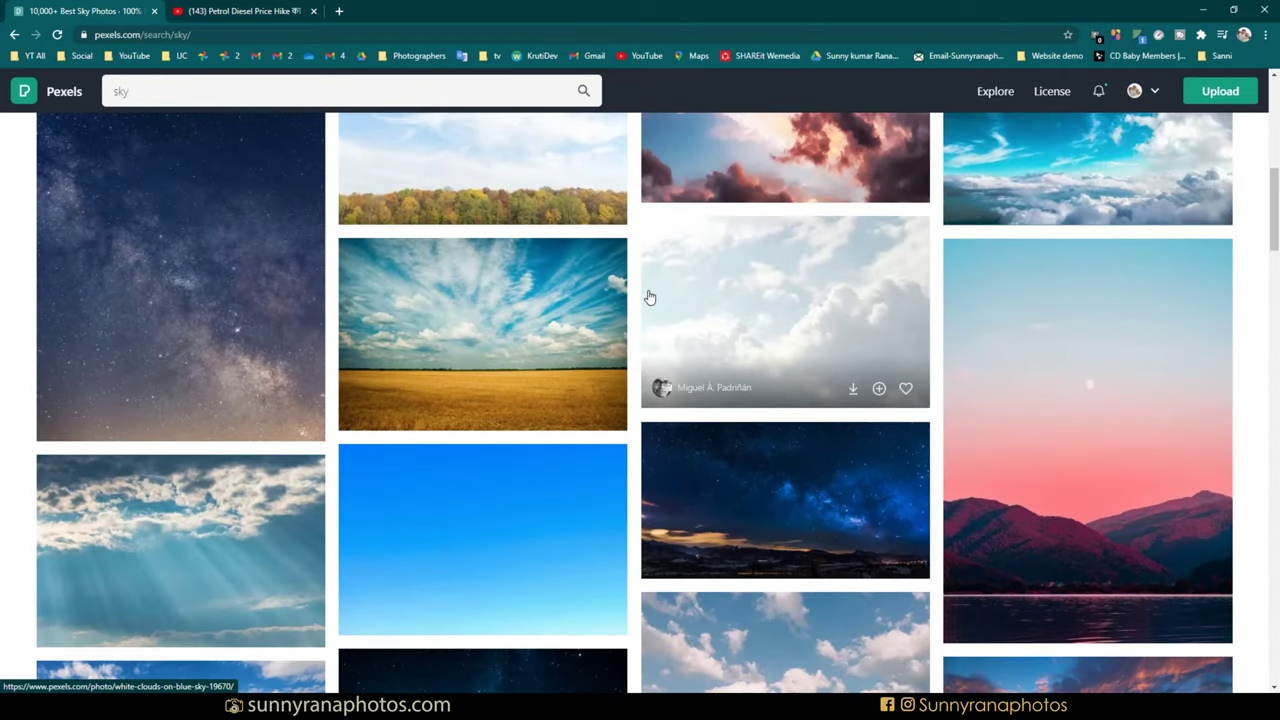
scroll(649, 294, up, 4)
scroll(649, 294, up, 3)
click(477, 360)
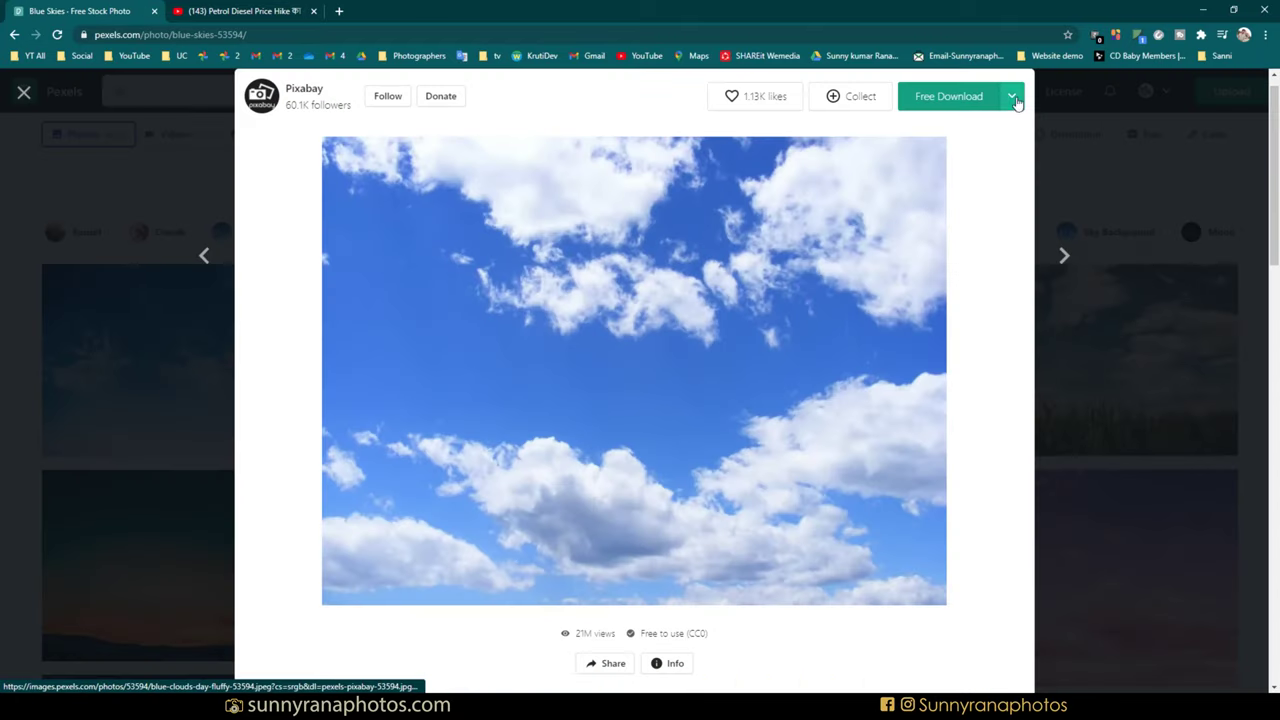
click(134, 295)
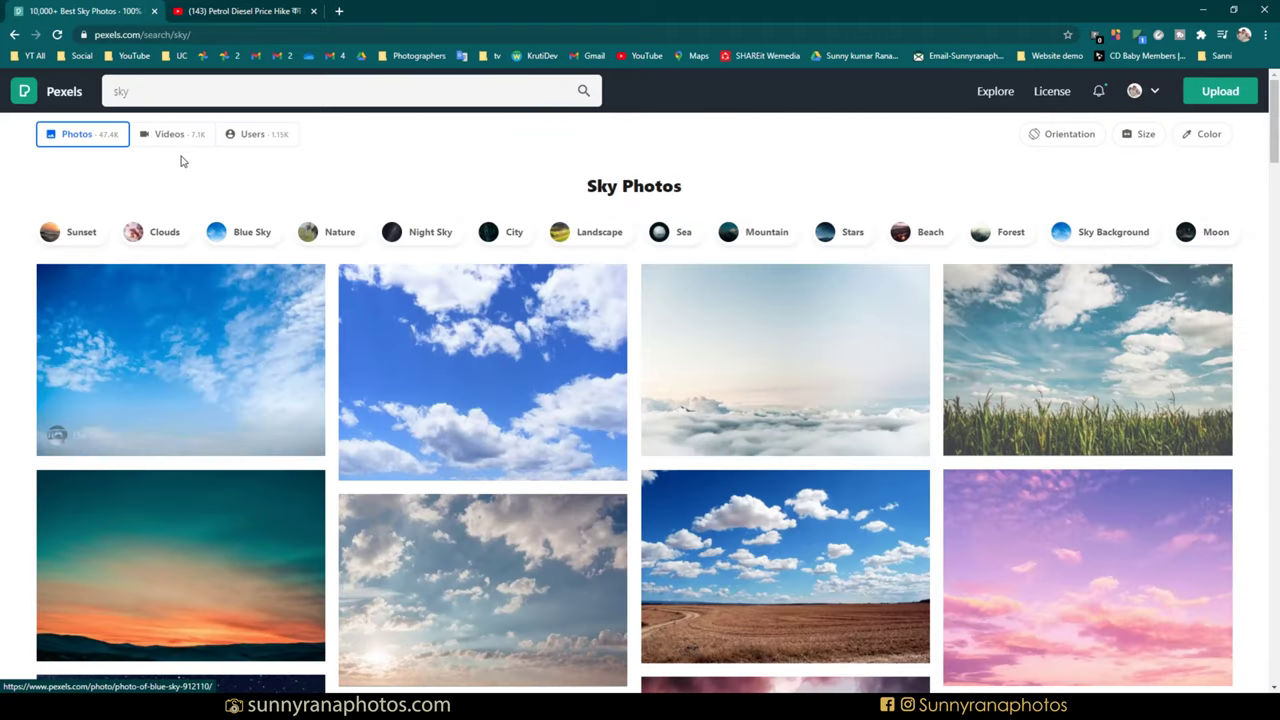
Step: Open the cloudy Blue Sky photo, check its download sizes, then bring up the Downloads folder
click(151, 91)
click(15, 350)
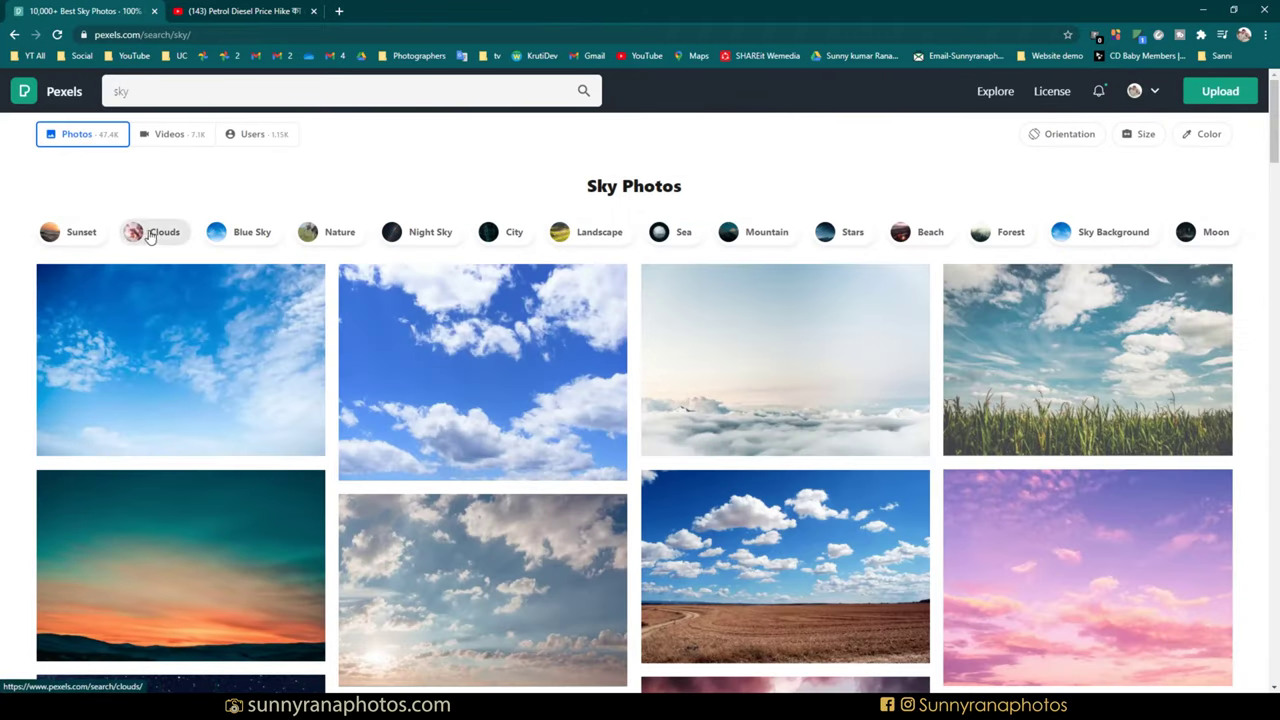
click(240, 232)
click(488, 356)
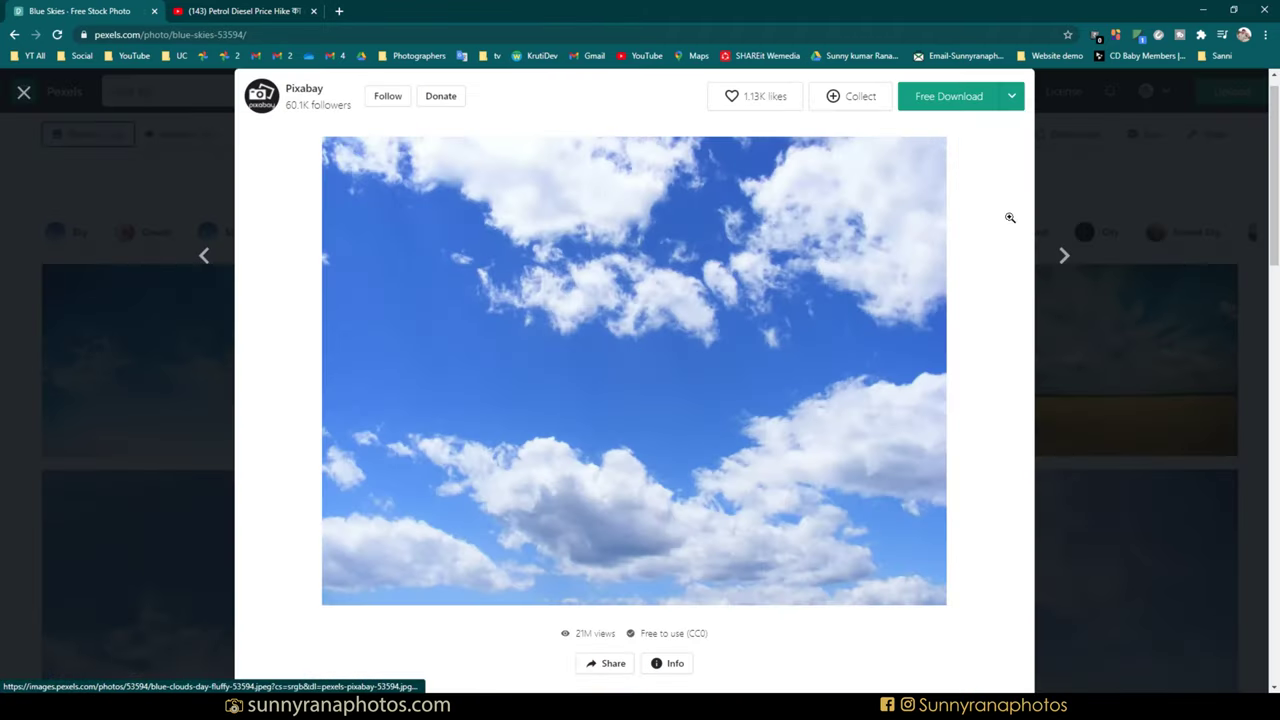
click(1012, 100)
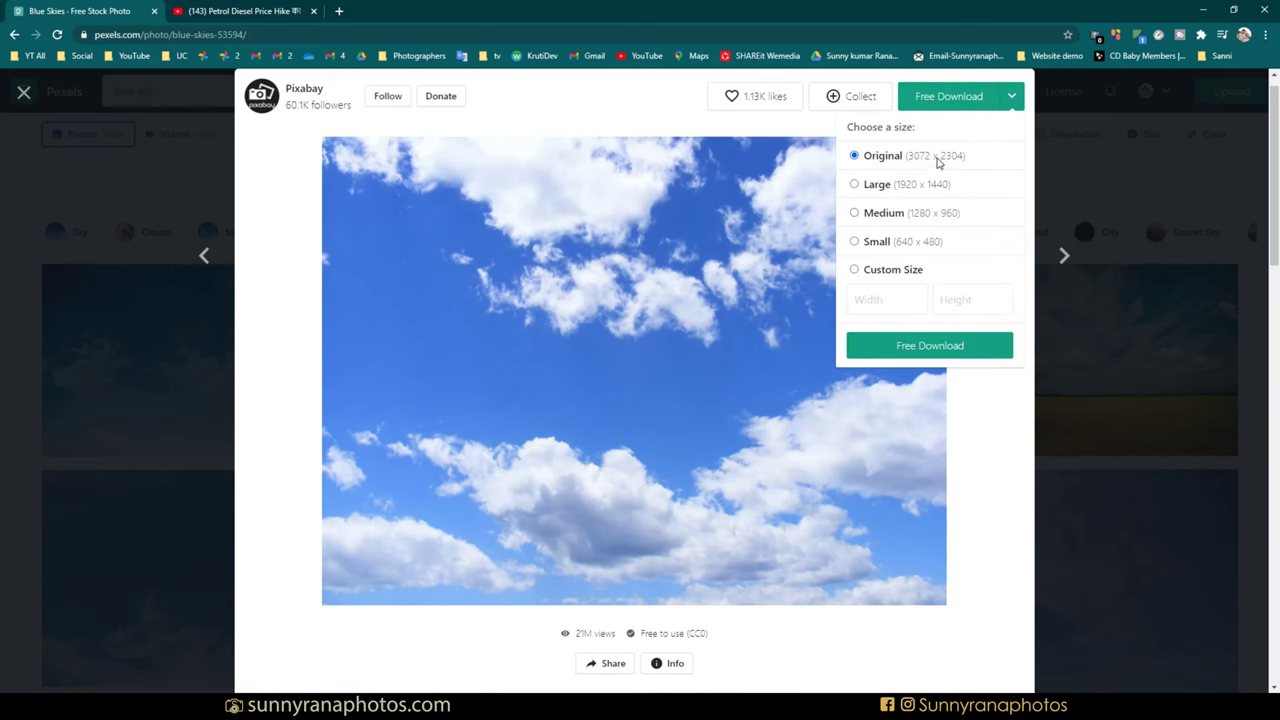
click(2, 386)
click(2, 386)
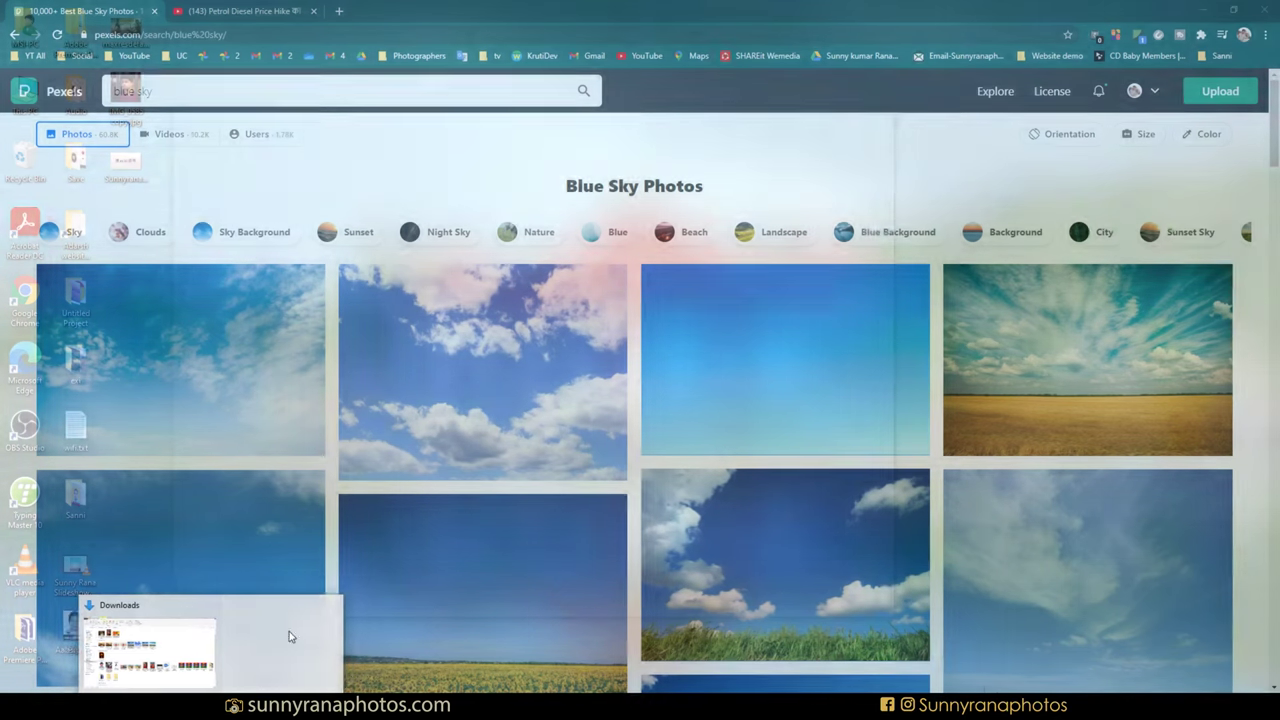
click(286, 634)
Step: Drop the downloaded cloudy-sky image from Explorer into the bridge photo as a placed layer
drag(463, 275, 476, 355)
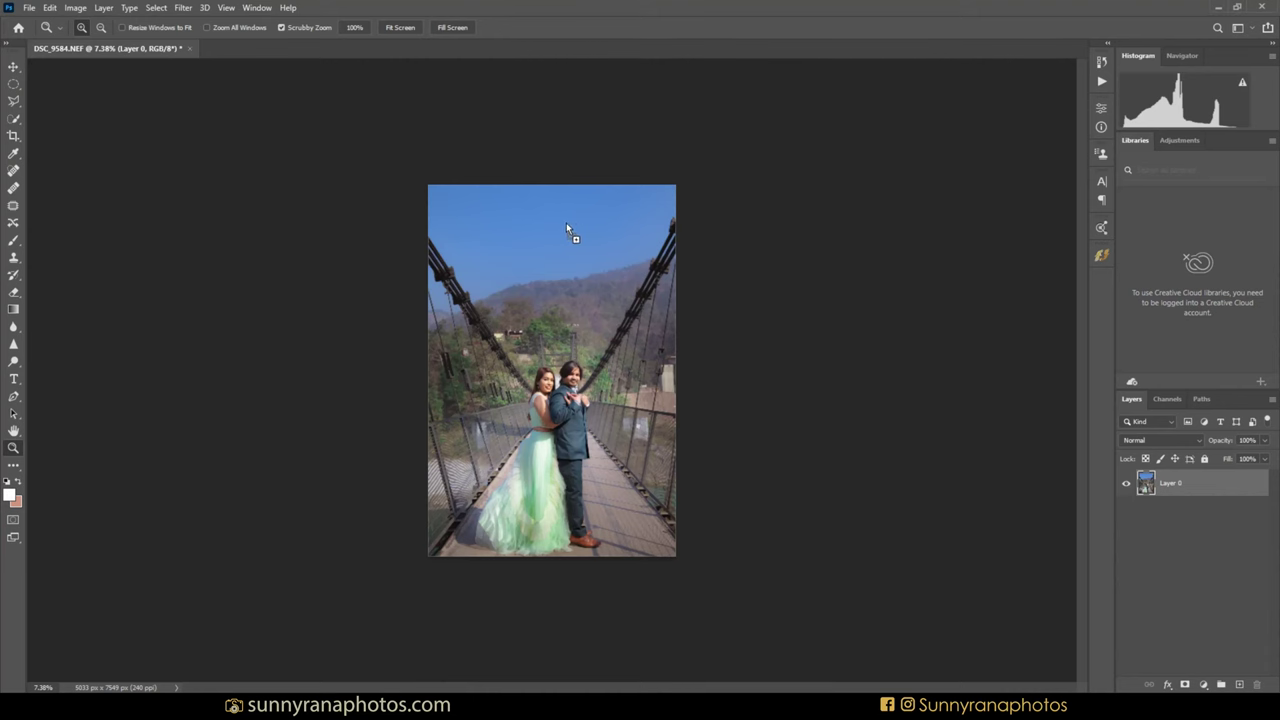
drag(567, 244, 308, 505)
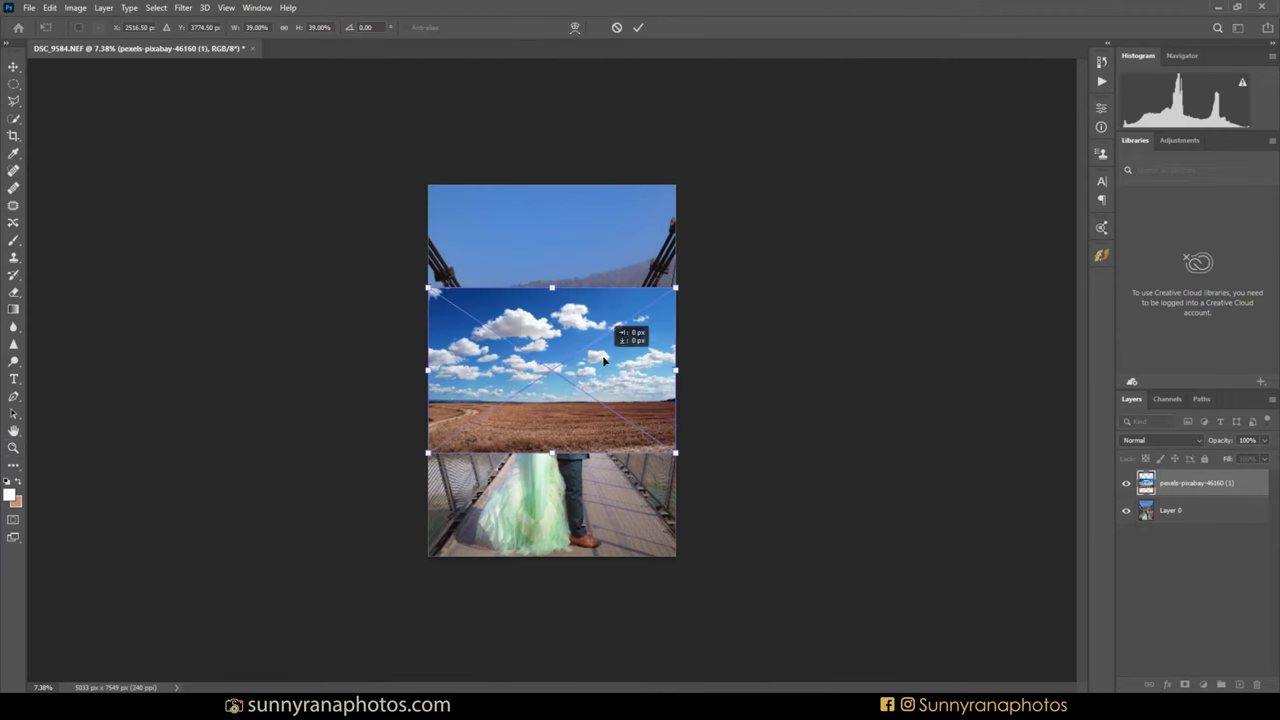
key(Return)
click(578, 384)
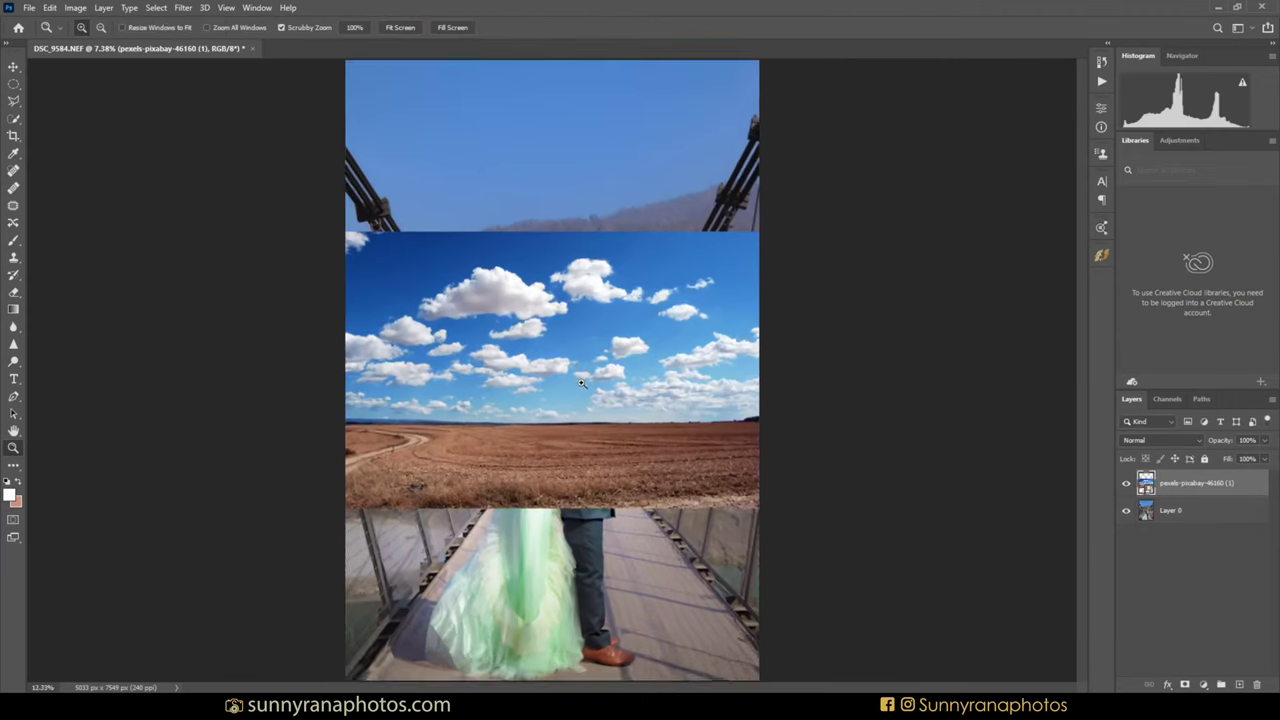
Step: Move the sky layer to the photo's top edge and scale it up past the image width
key(v)
mouse_move(612, 397)
mouse_down()
mouse_move(629, 230)
mouse_move(614, 326)
mouse_up()
drag(766, 448, 840, 505)
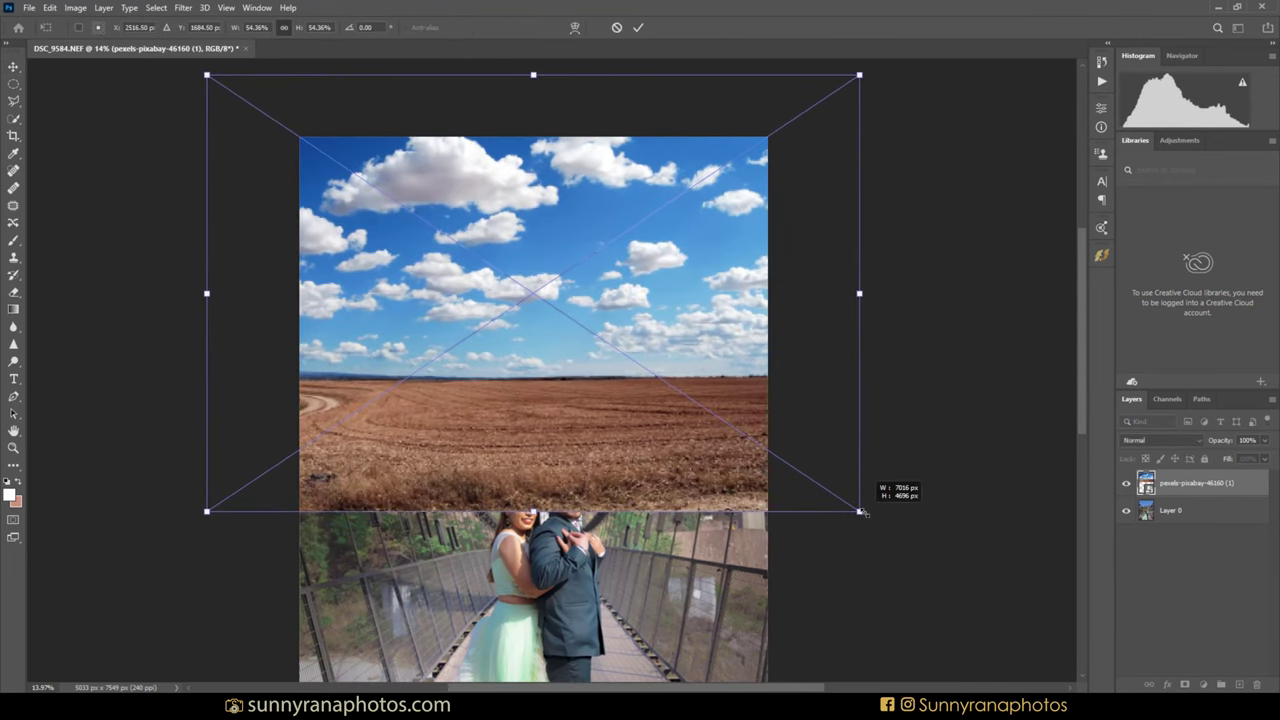
drag(840, 505, 876, 522)
drag(680, 387, 684, 392)
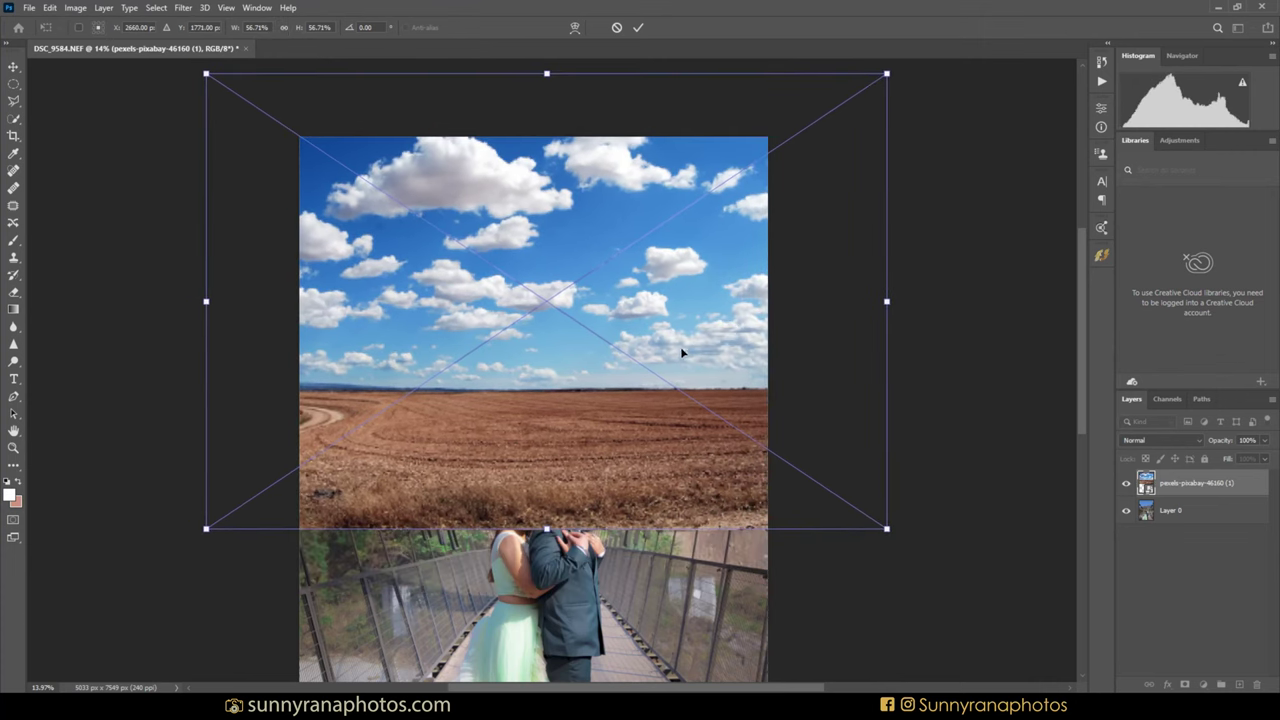
key(Return)
click(868, 321)
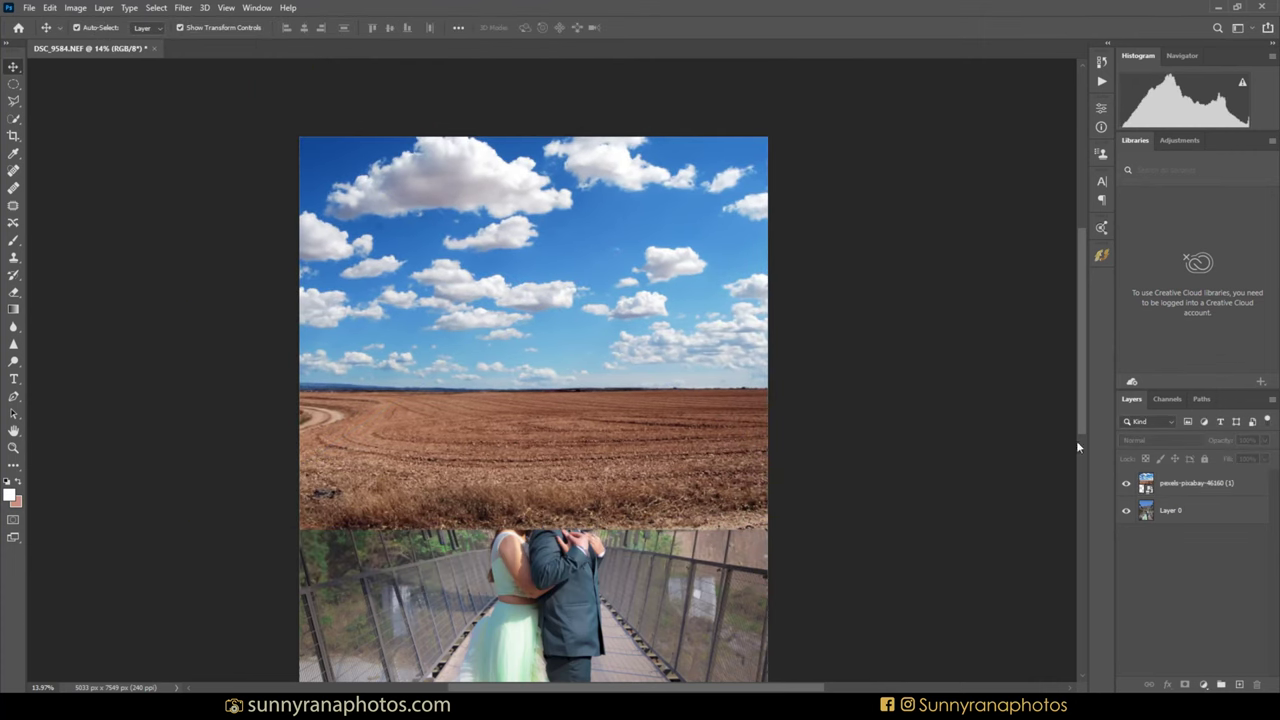
Step: Toggle the sky layer's visibility to compare it against the original sky
click(1126, 484)
click(1126, 485)
click(1126, 484)
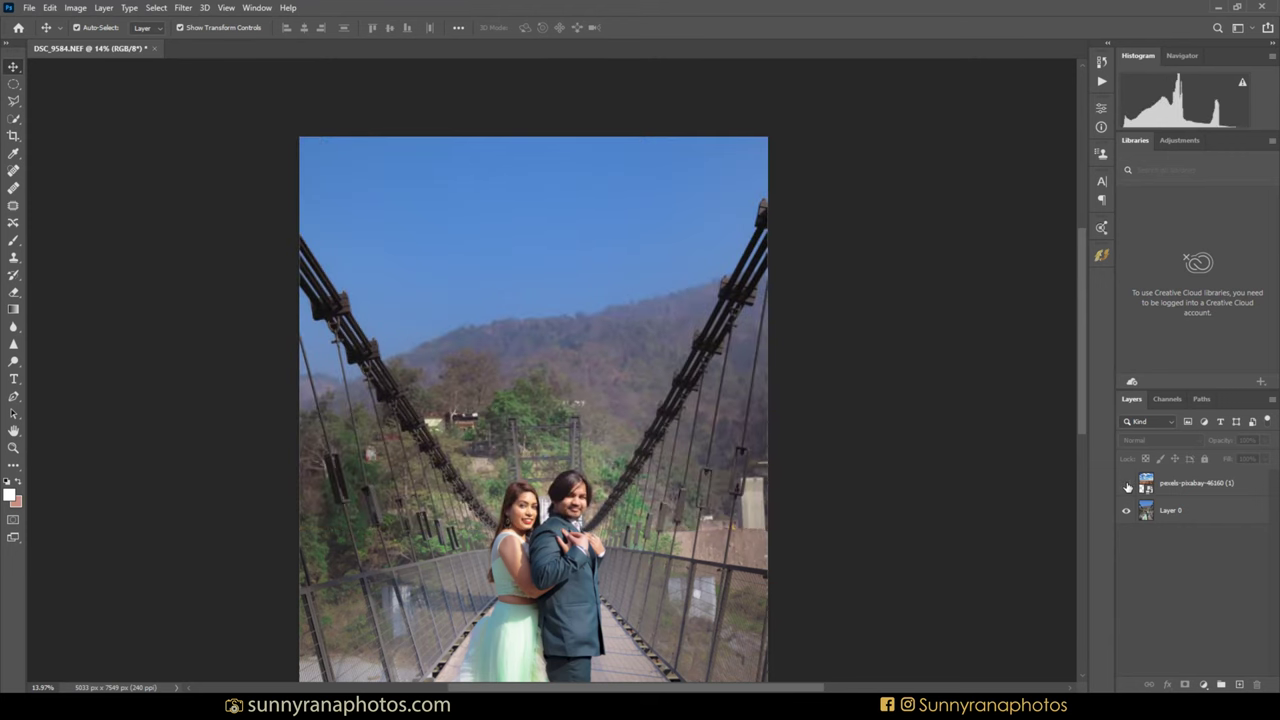
click(1126, 484)
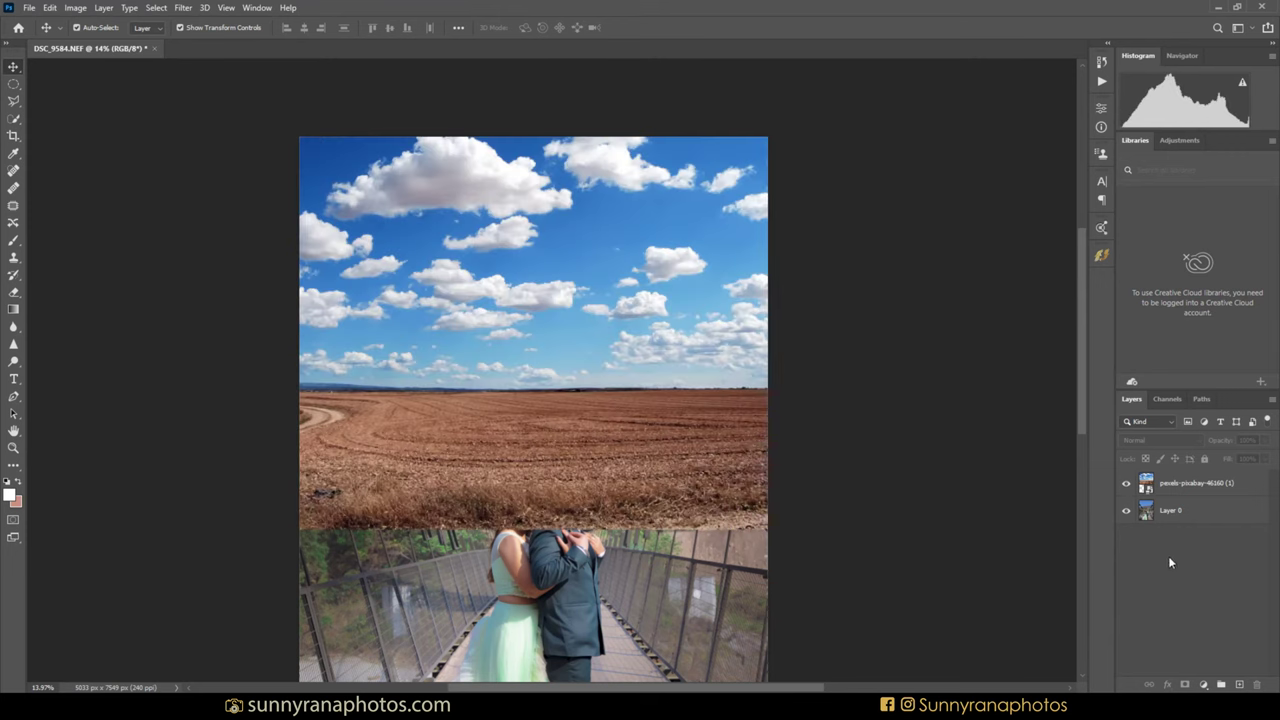
Step: Duplicate Layer 0, delete the extra Layer 0 copy, and reselect the sky layer
click(1181, 514)
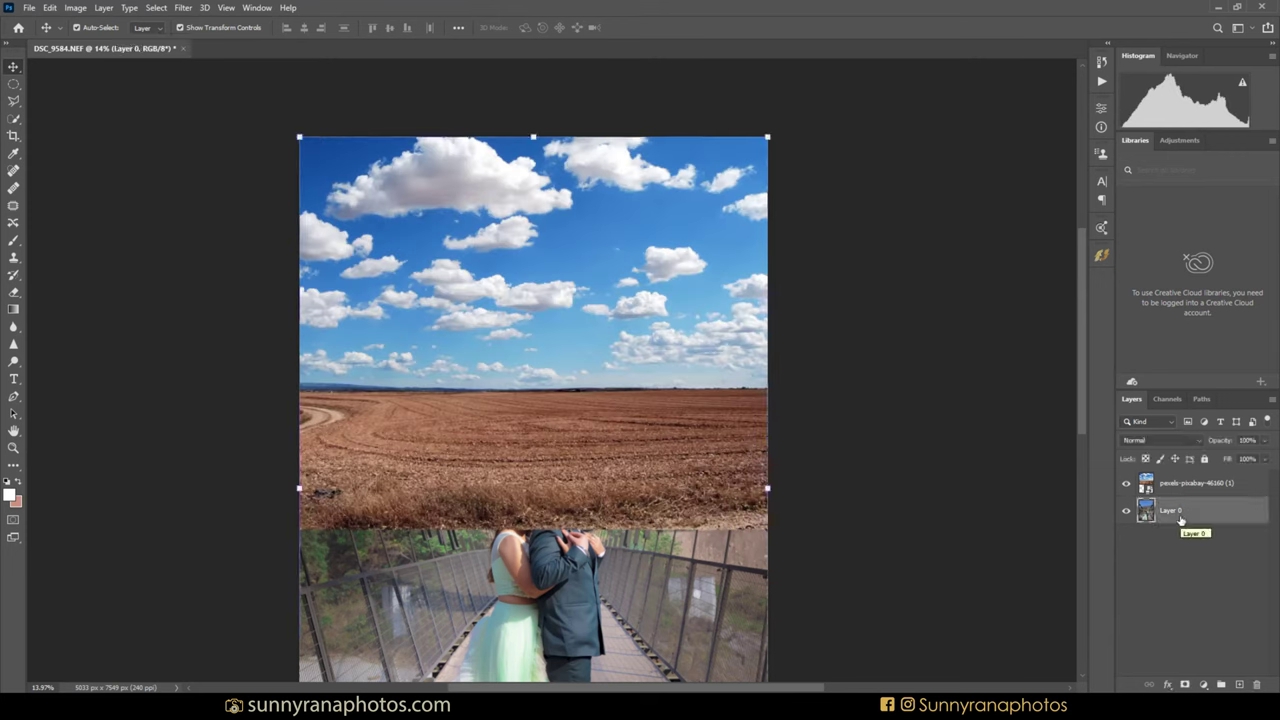
key(ctrl+j)
drag(1197, 546, 1240, 684)
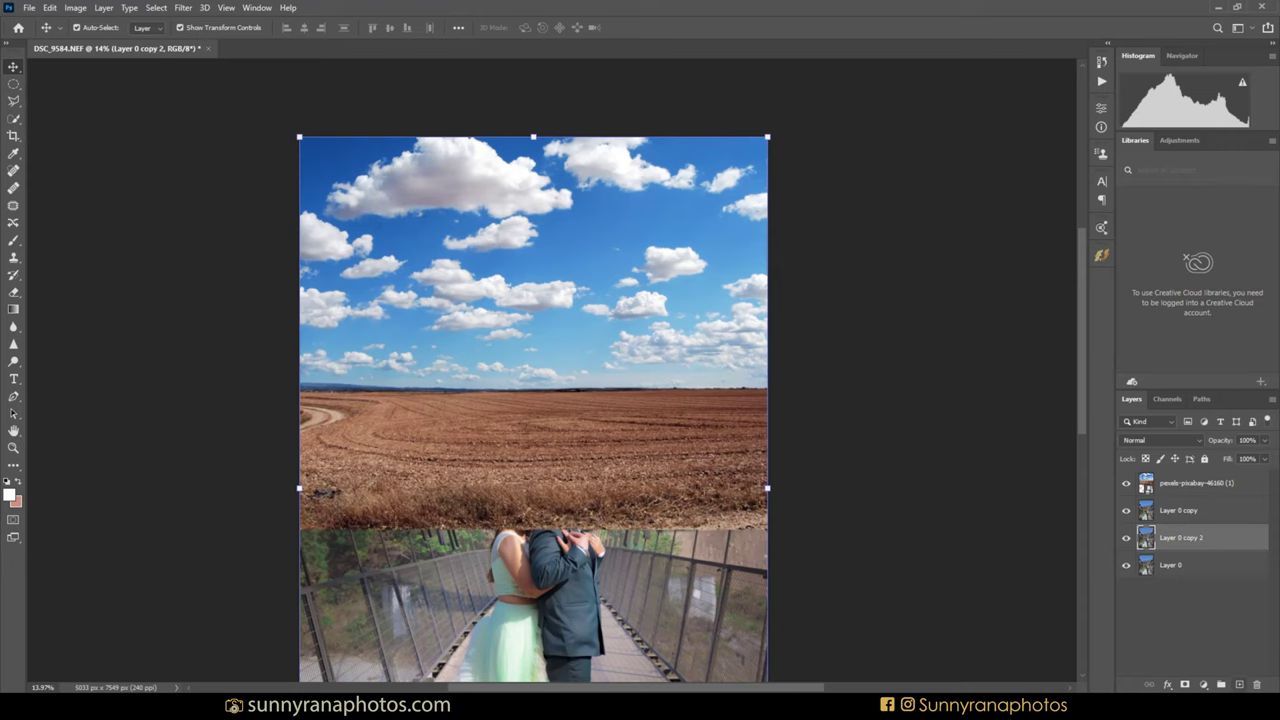
click(1196, 508)
key(Delete)
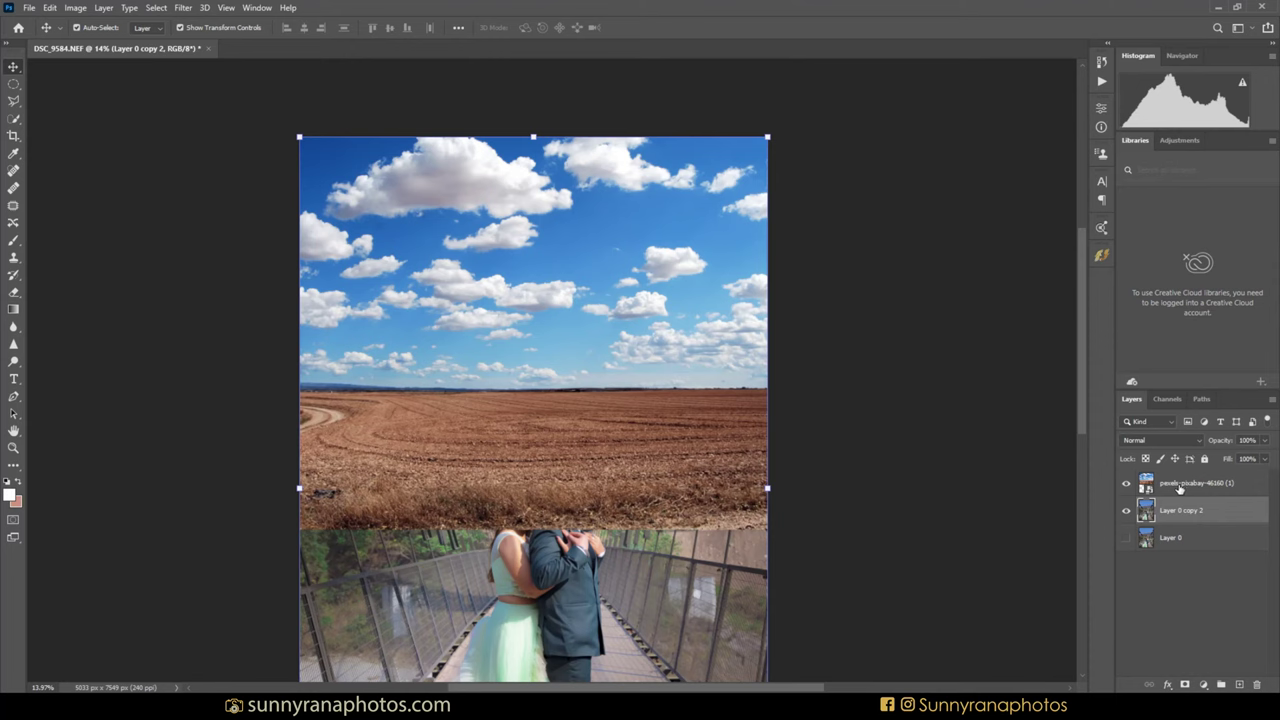
click(1179, 486)
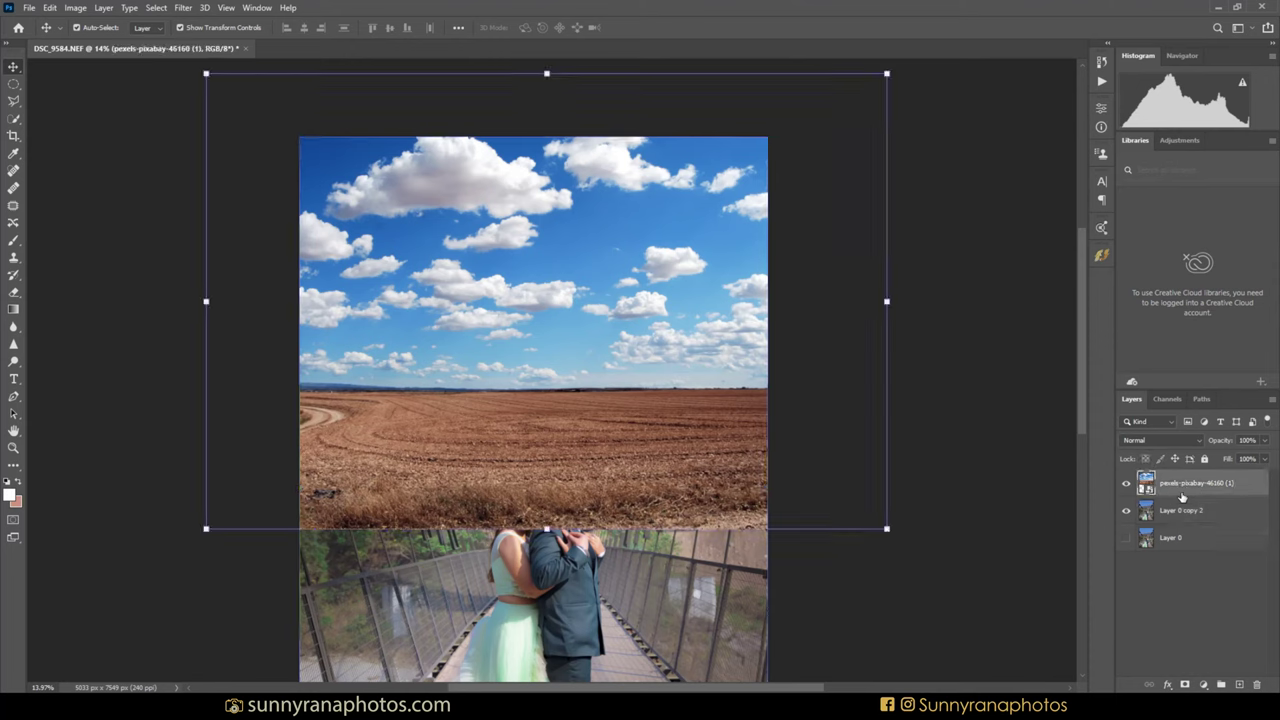
Step: Rasterize the smart-object sky layer pexels-pixabay-46160 (1) into a pixel layer
right_click(1208, 486)
key(Escape)
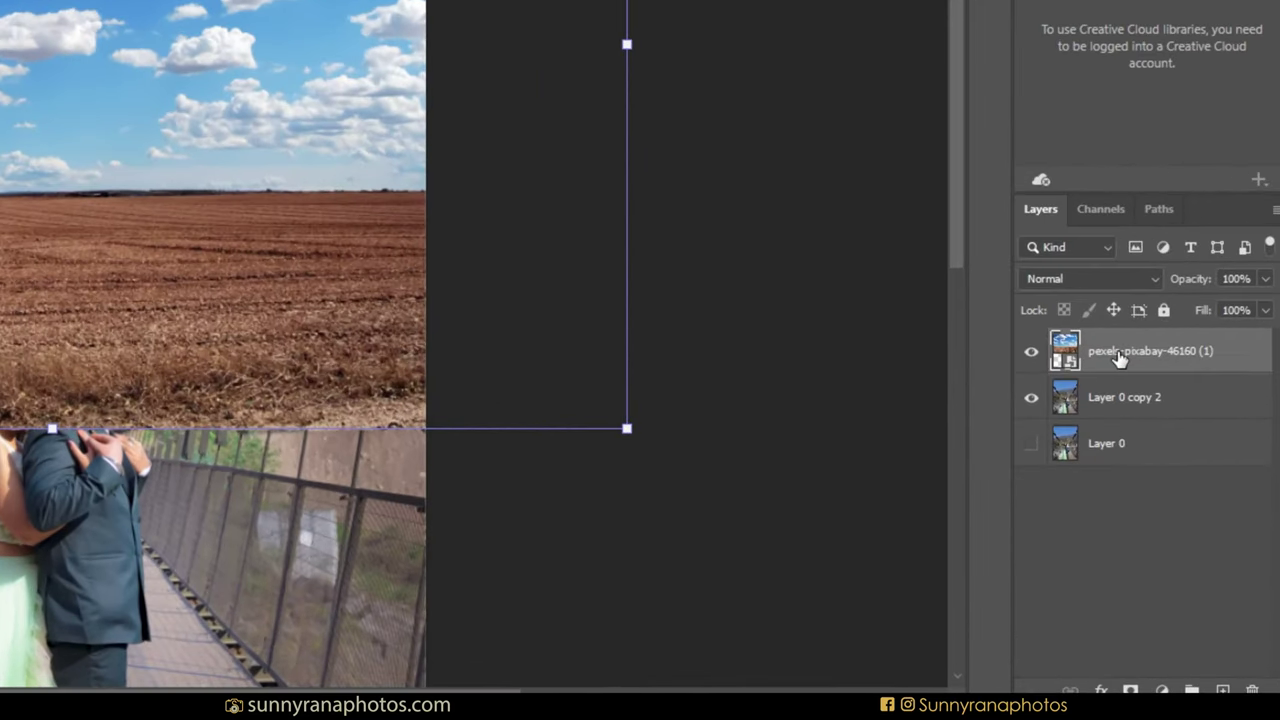
right_click(1180, 487)
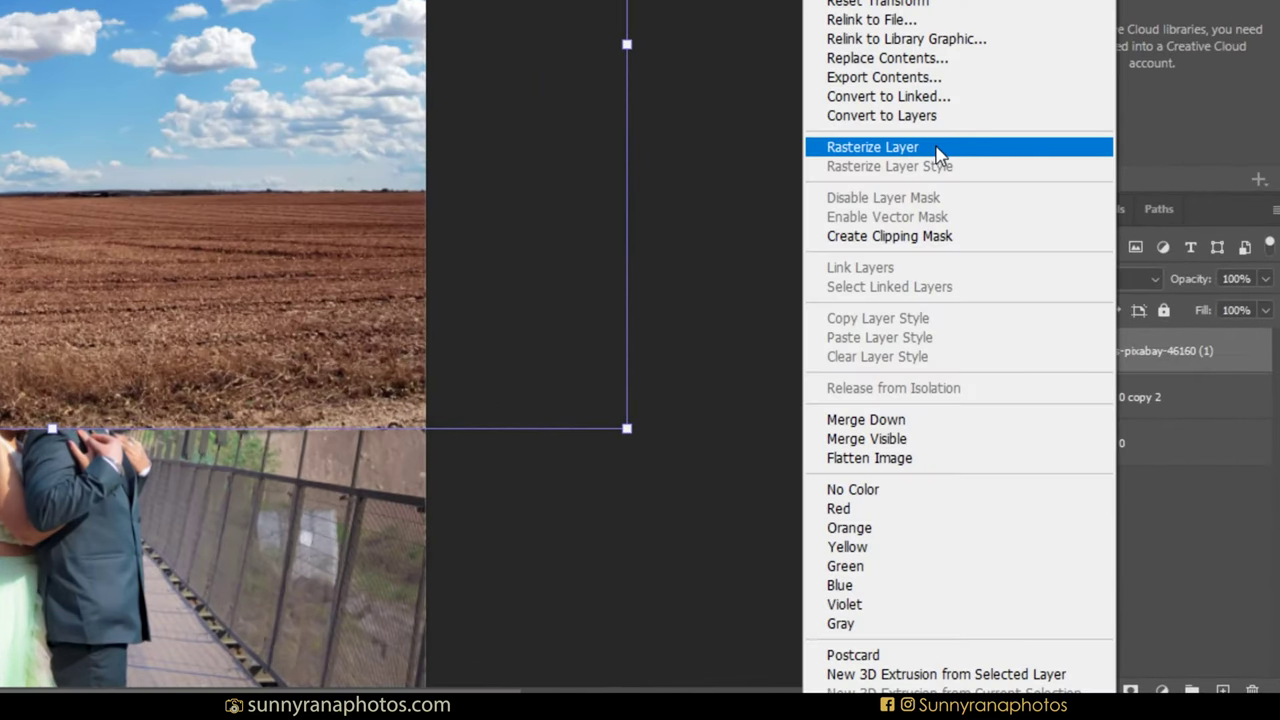
click(937, 149)
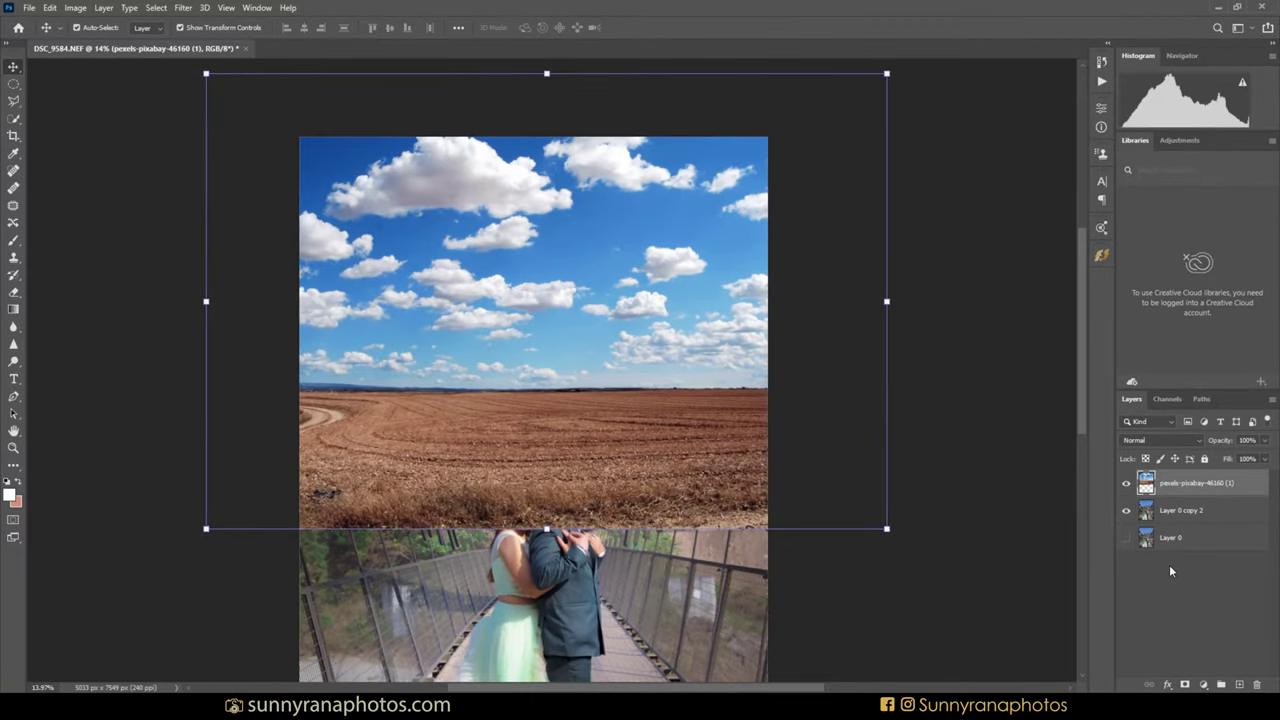
click(1169, 564)
click(1160, 487)
right_click(1160, 487)
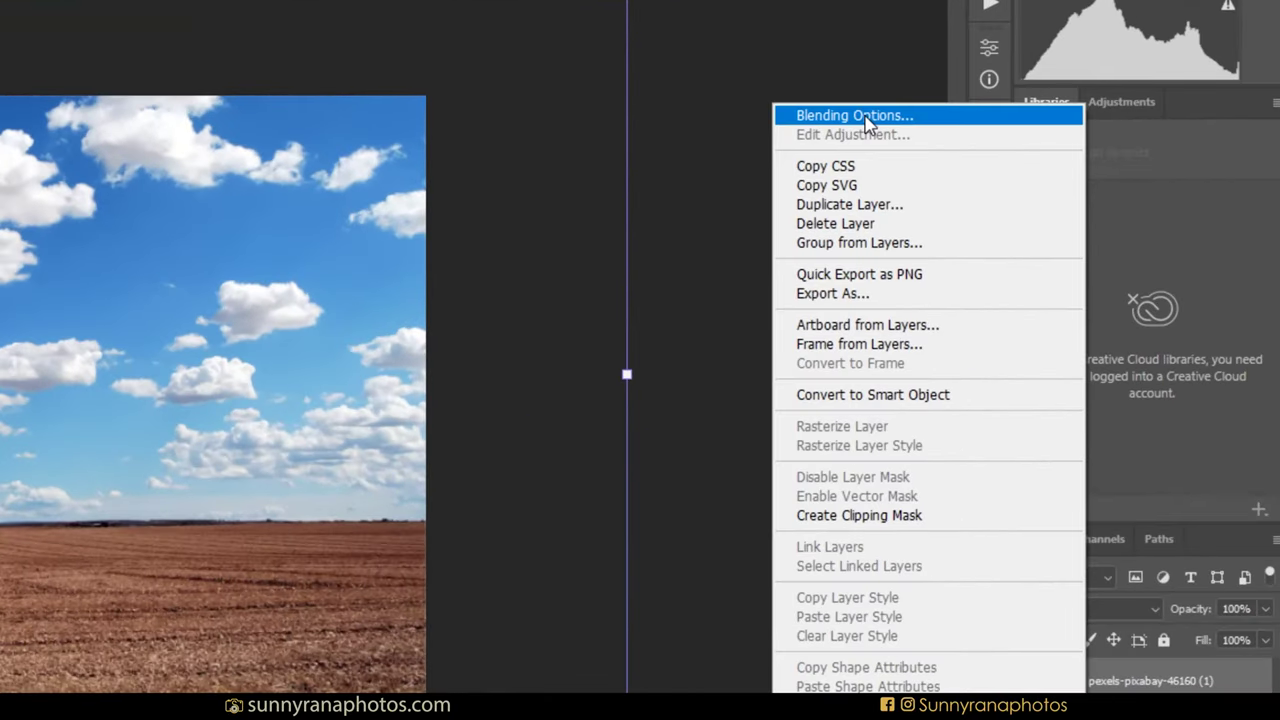
Step: Set Blend If to Blue and raise the Underlying Layer black slider to reveal couple, bridge and mountains
click(866, 117)
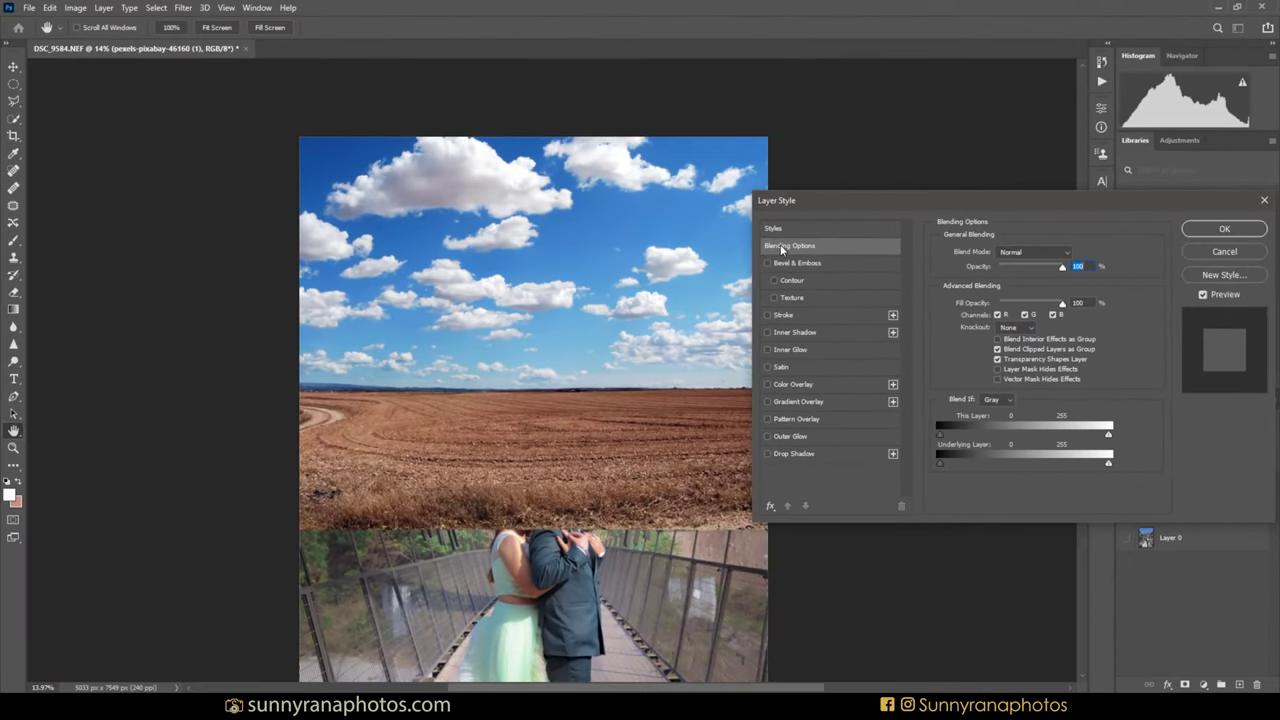
click(836, 247)
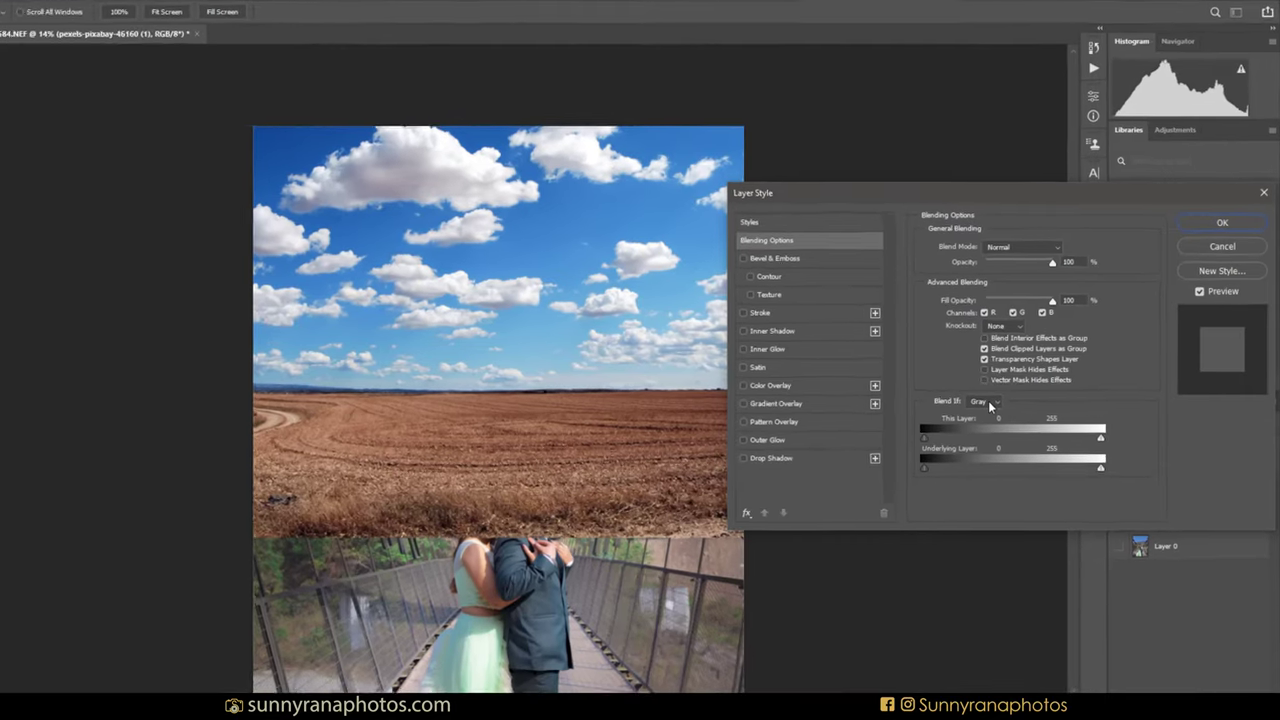
click(997, 399)
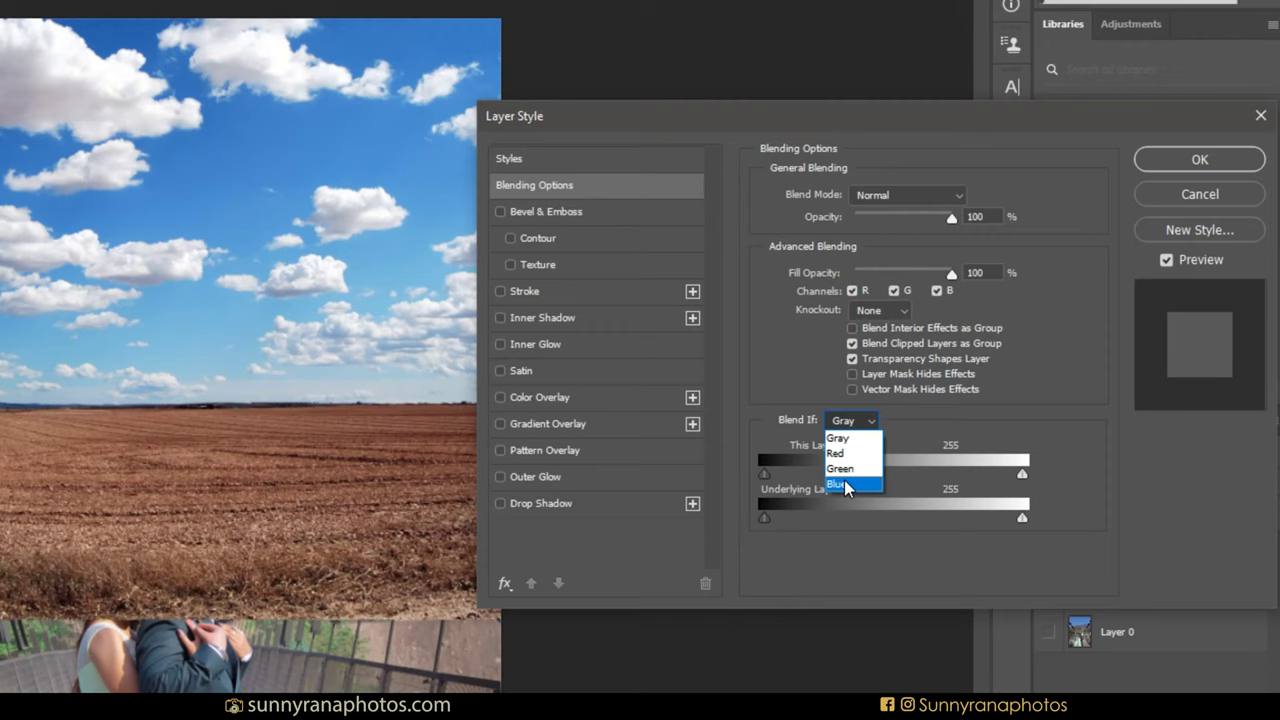
click(846, 485)
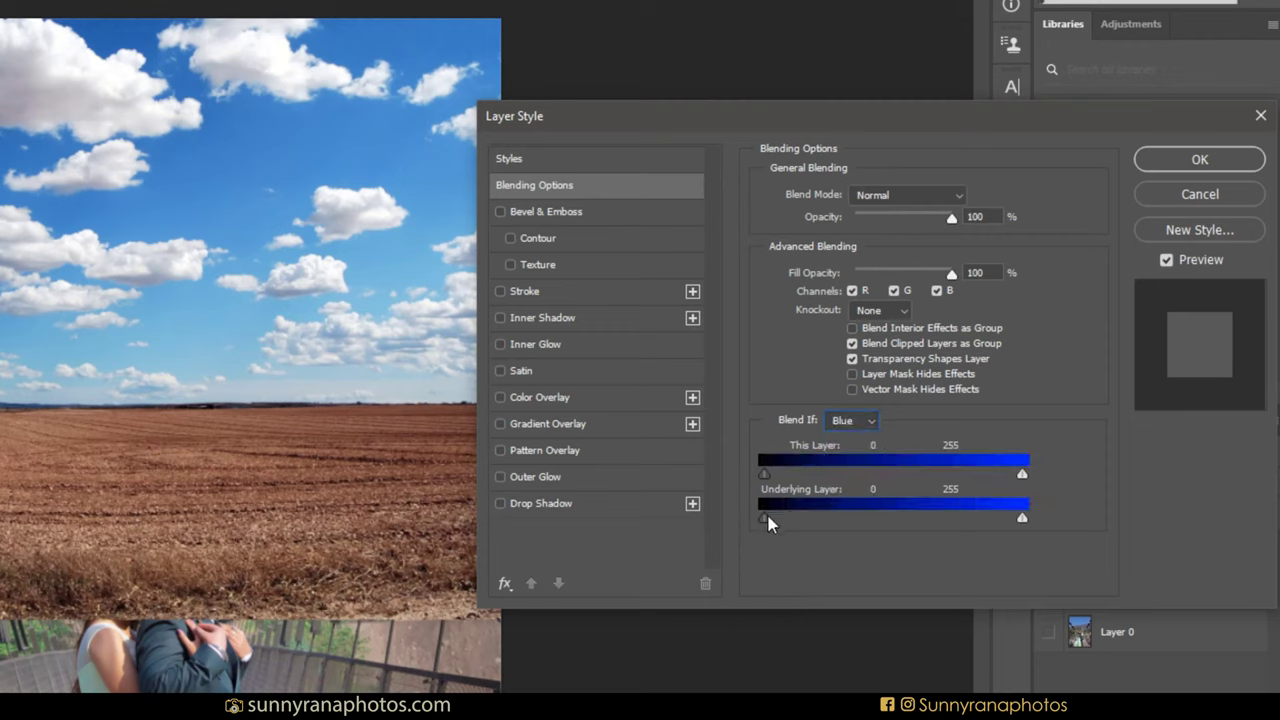
drag(768, 516, 824, 516)
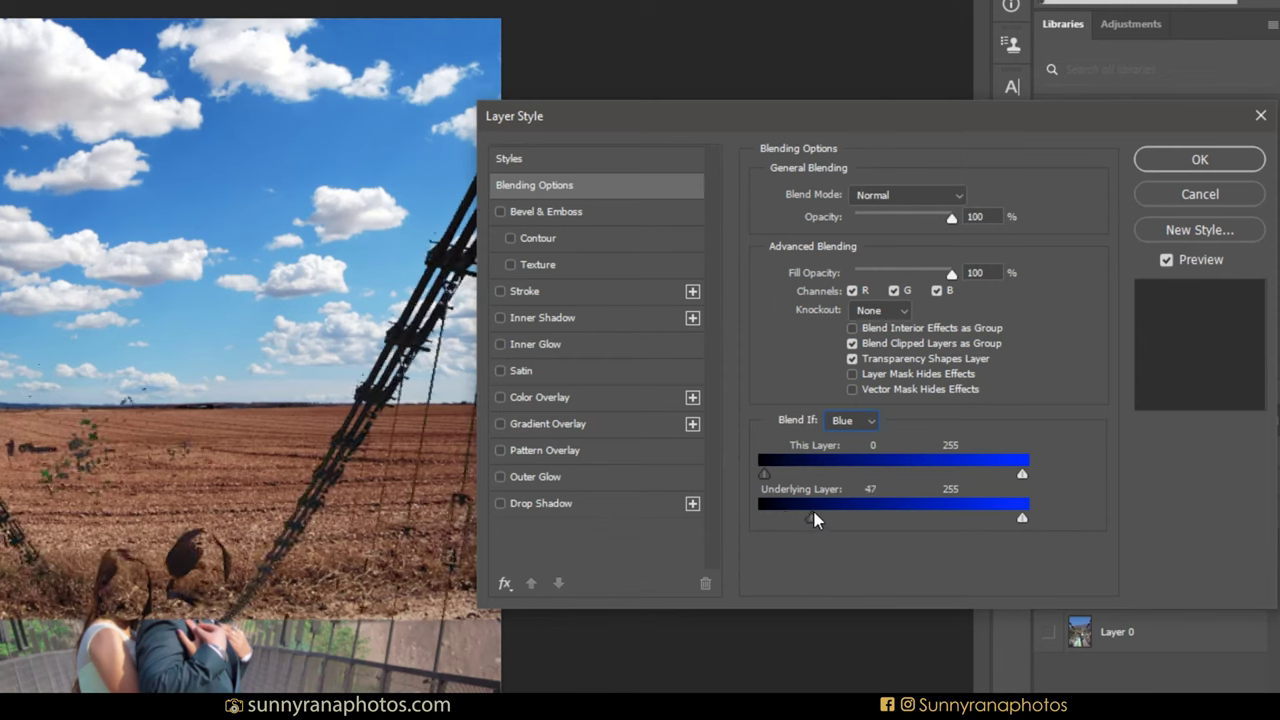
mouse_move(824, 516)
mouse_down()
mouse_move(943, 503)
mouse_move(882, 502)
mouse_up()
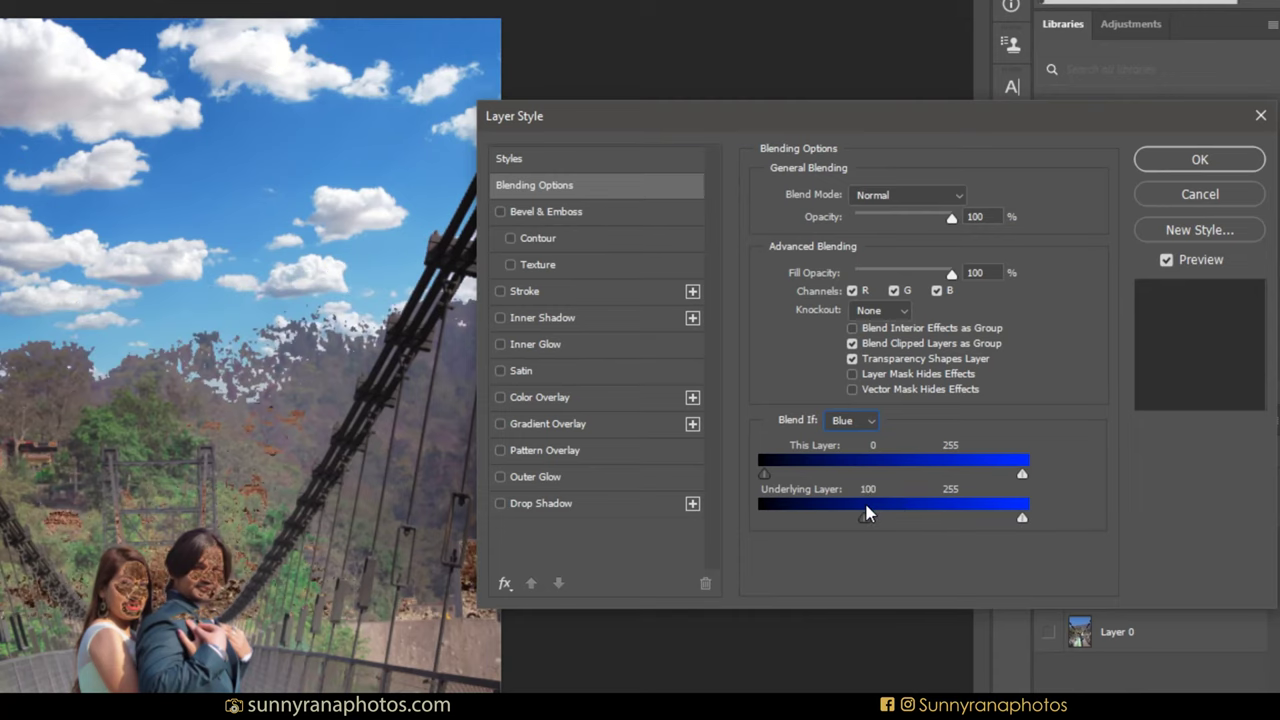
mouse_move(882, 502)
mouse_down()
mouse_move(938, 506)
mouse_move(939, 486)
mouse_move(877, 488)
mouse_move(934, 486)
mouse_up()
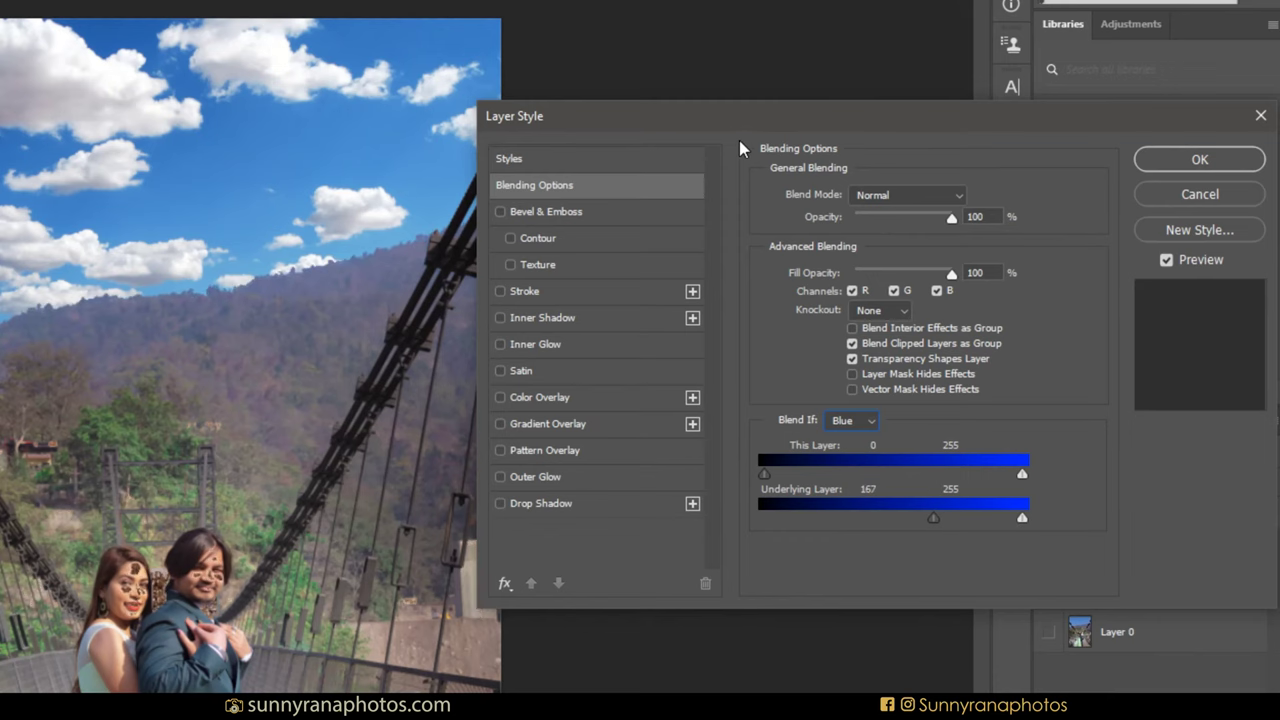
drag(739, 116, 804, 0)
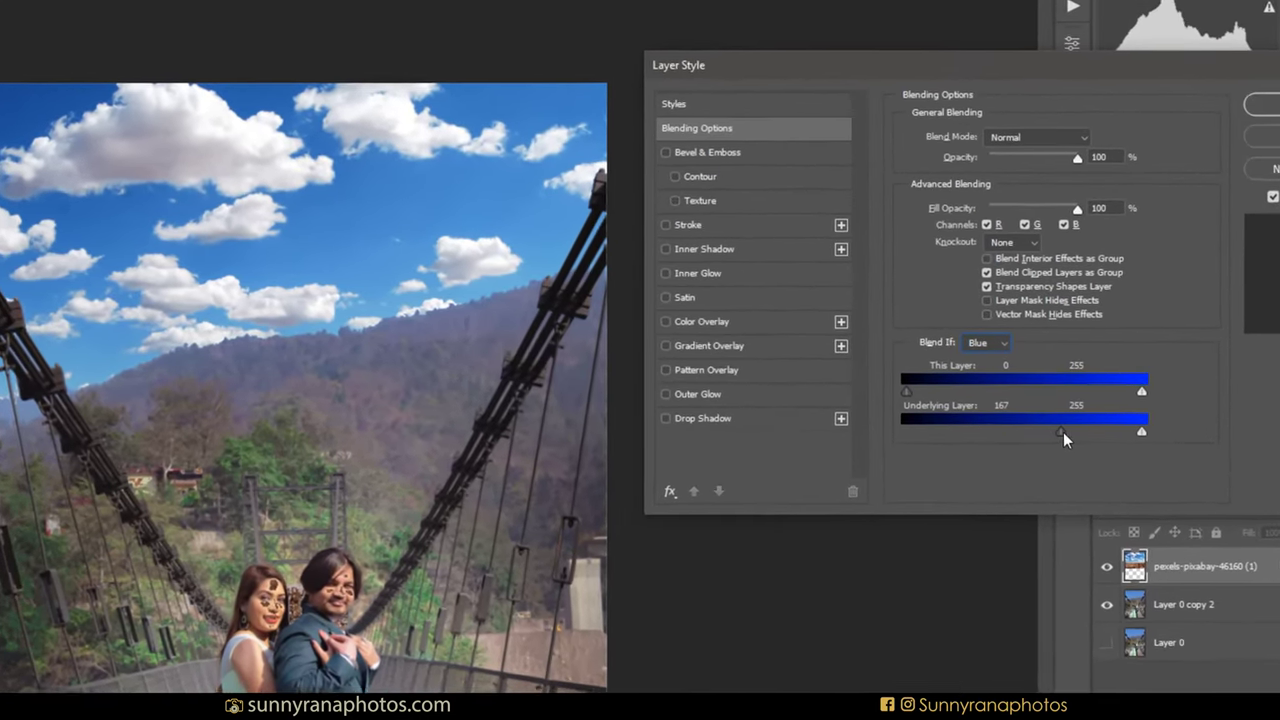
Step: Split the Underlying Layer slider to 167/180, set This Layer to 92/110, and apply
drag(1063, 432, 1065, 432)
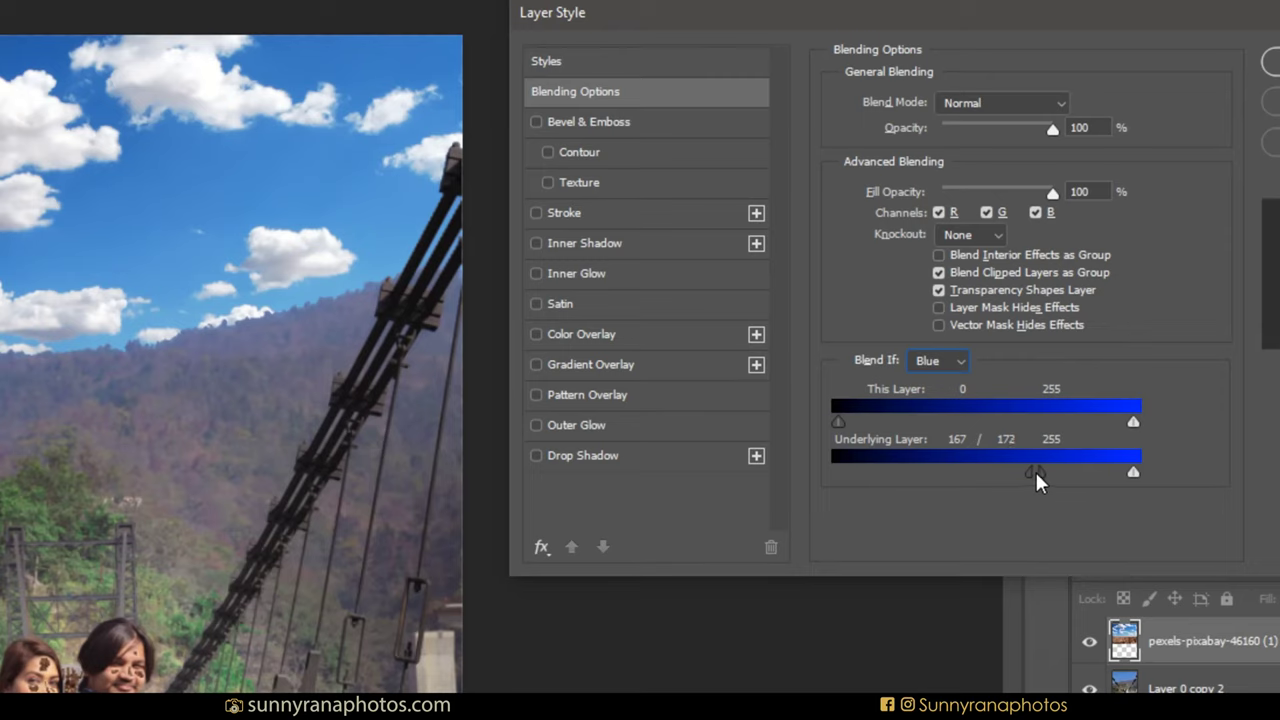
drag(1050, 480, 1053, 480)
mouse_move(839, 422)
mouse_down()
mouse_move(1007, 428)
mouse_move(941, 418)
mouse_move(968, 432)
mouse_up()
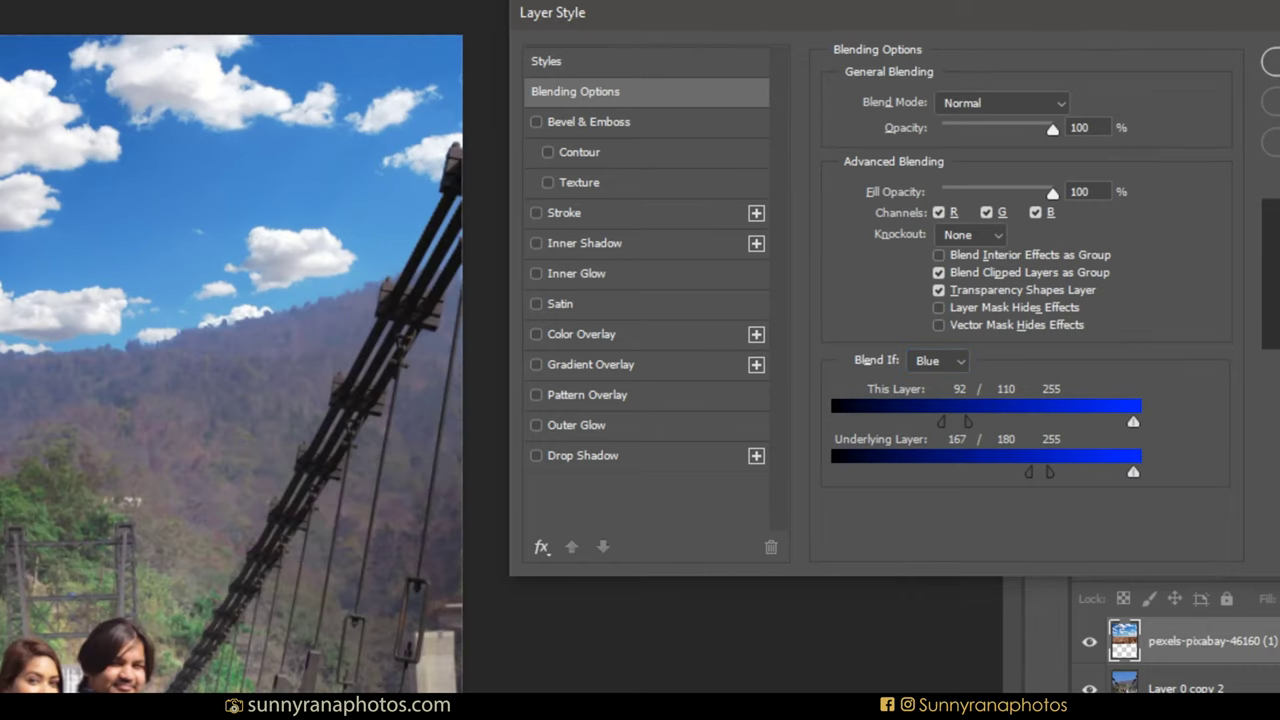
click(1270, 62)
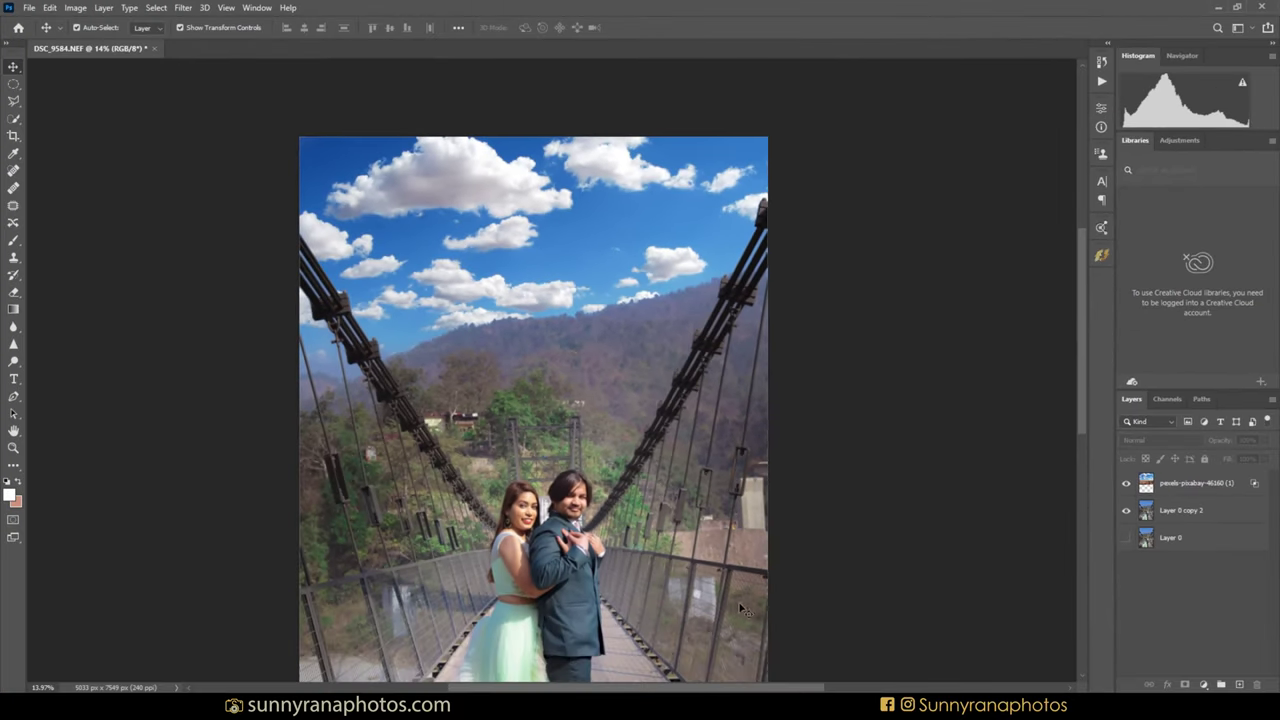
Step: Zoom in on the couple's faces and add a layer mask to the cloud layer
key(z)
drag(536, 529, 632, 606)
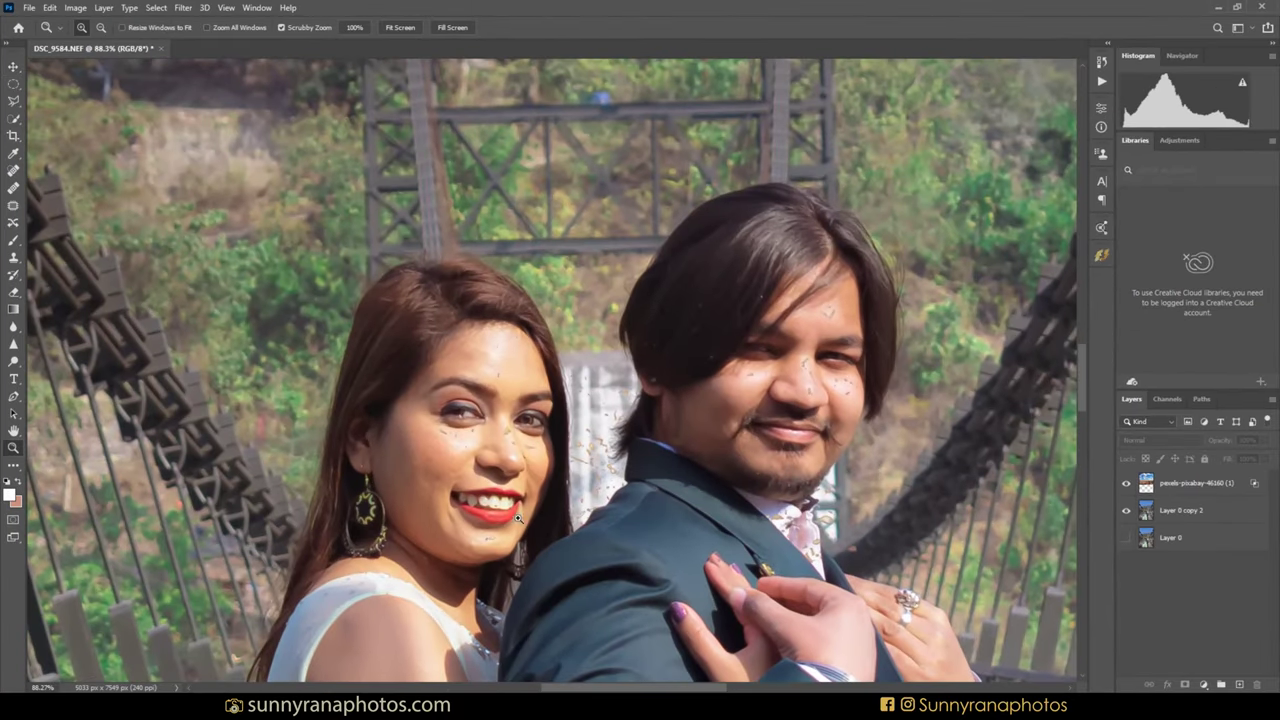
drag(919, 405, 816, 337)
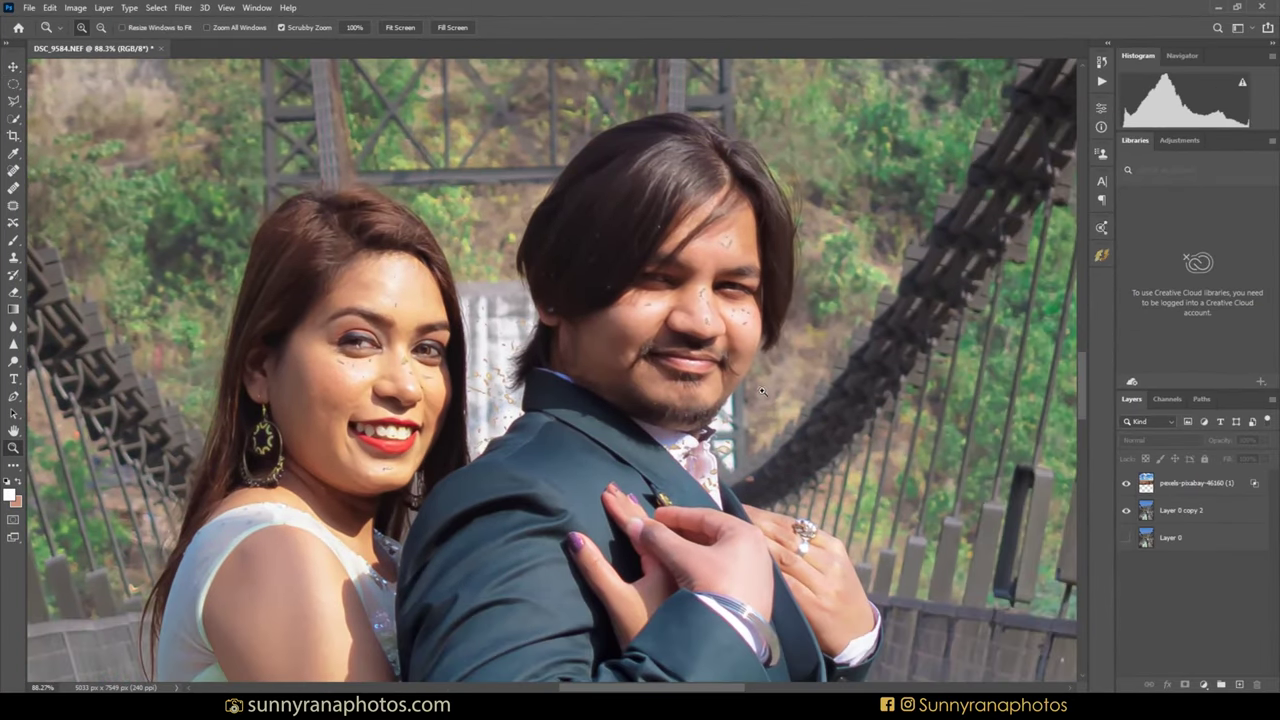
drag(728, 476, 660, 492)
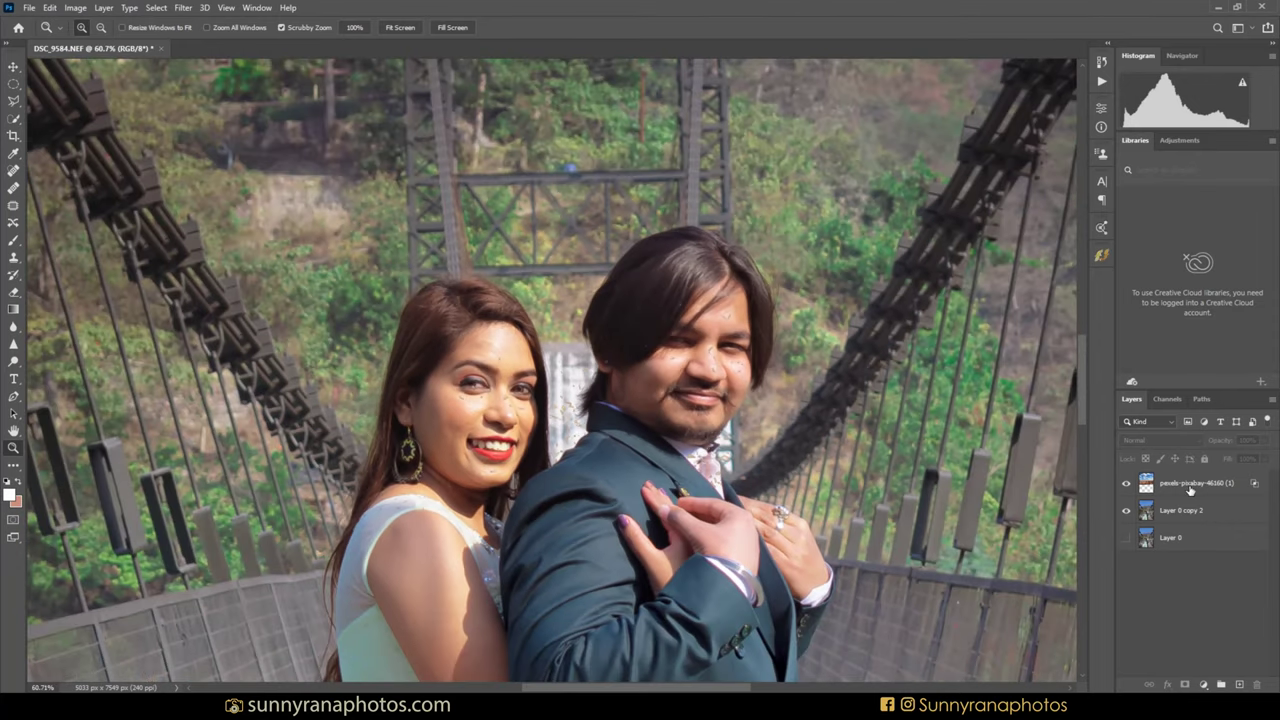
click(1189, 487)
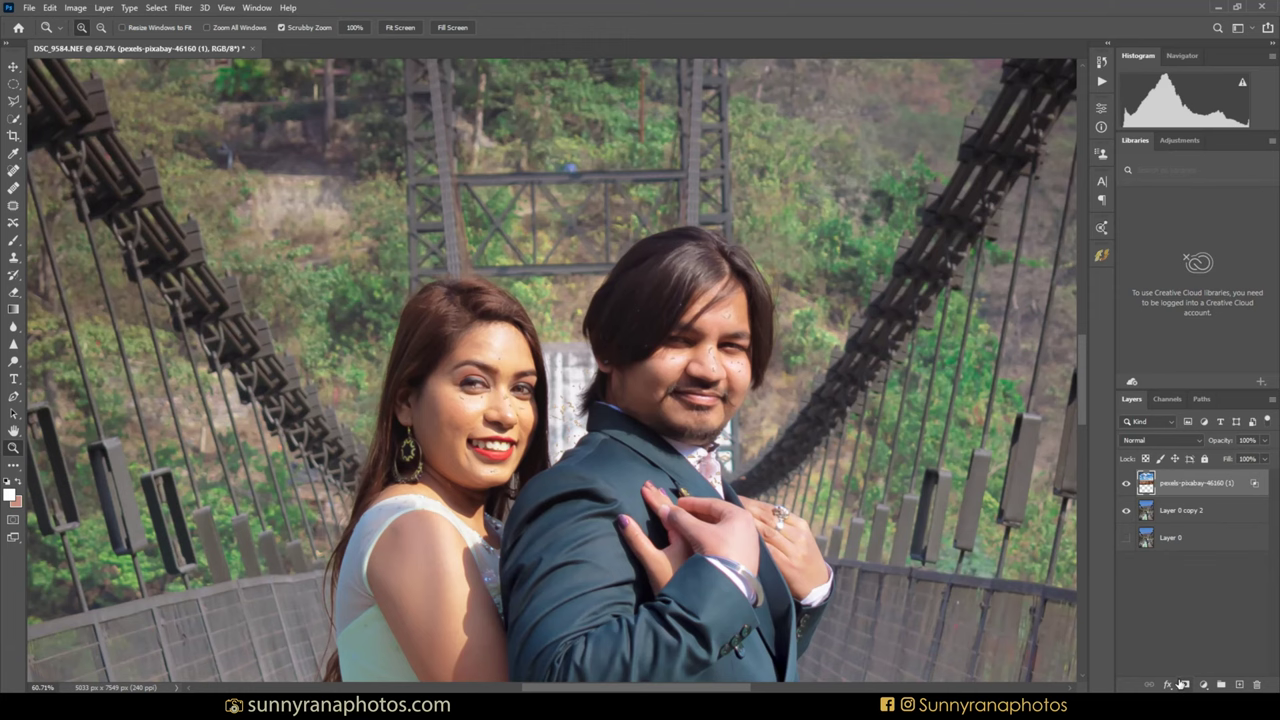
click(1183, 685)
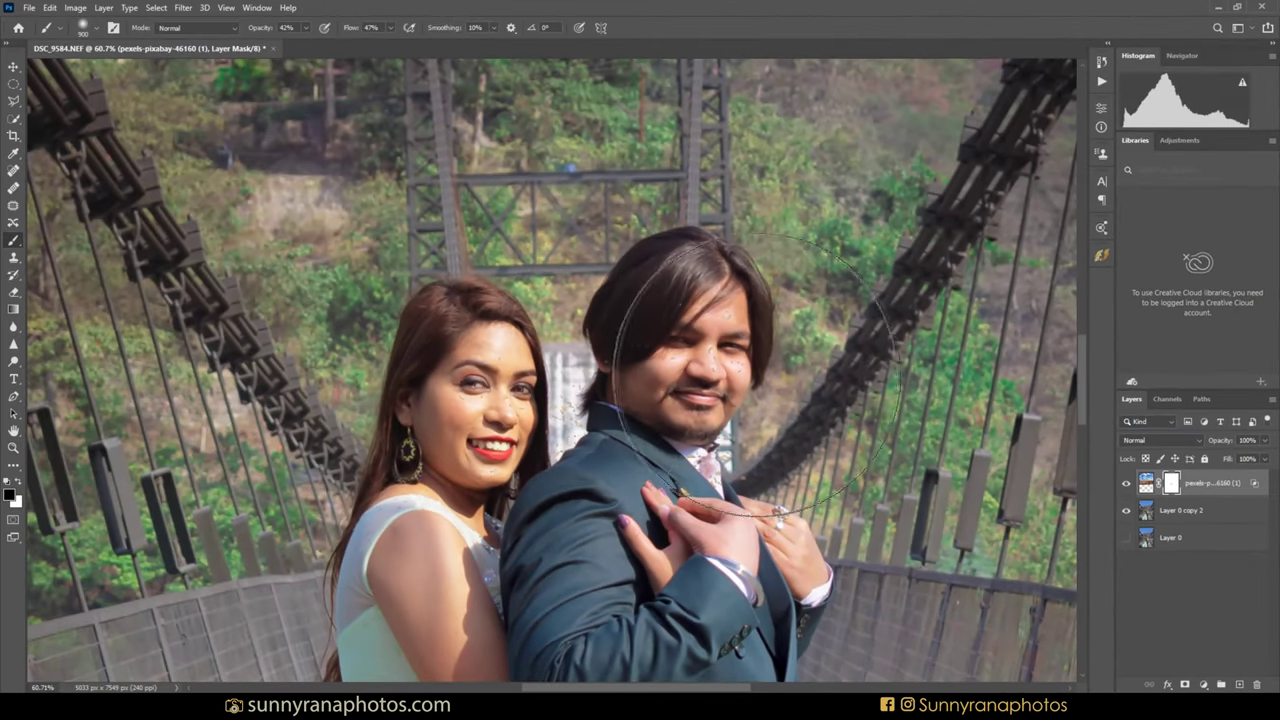
Step: Mask out cloud speckles on the faces with a 100% opacity brush, then zoom out
mouse_move(306, 35)
mouse_down()
mouse_move(350, 46)
mouse_move(500, 8)
mouse_up()
click(390, 35)
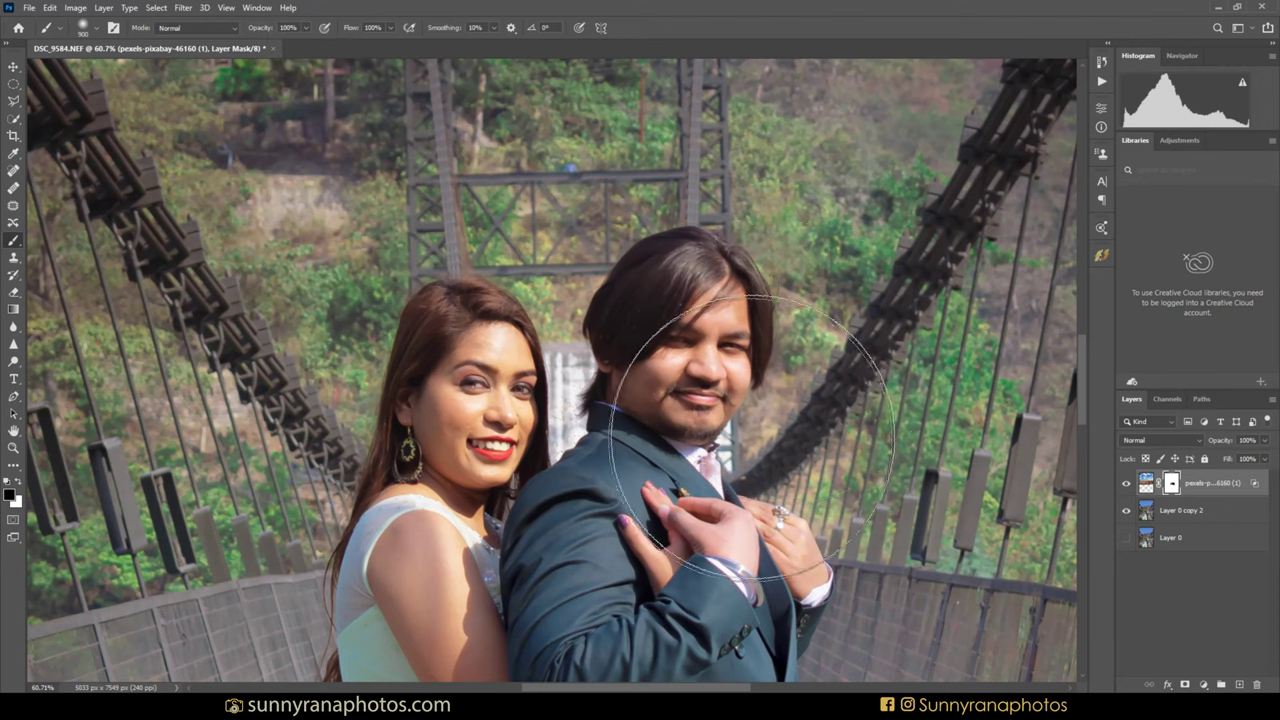
key(z)
mouse_move(720, 386)
mouse_down()
mouse_move(665, 385)
mouse_move(632, 254)
mouse_move(777, 187)
mouse_up()
drag(882, 132, 675, 328)
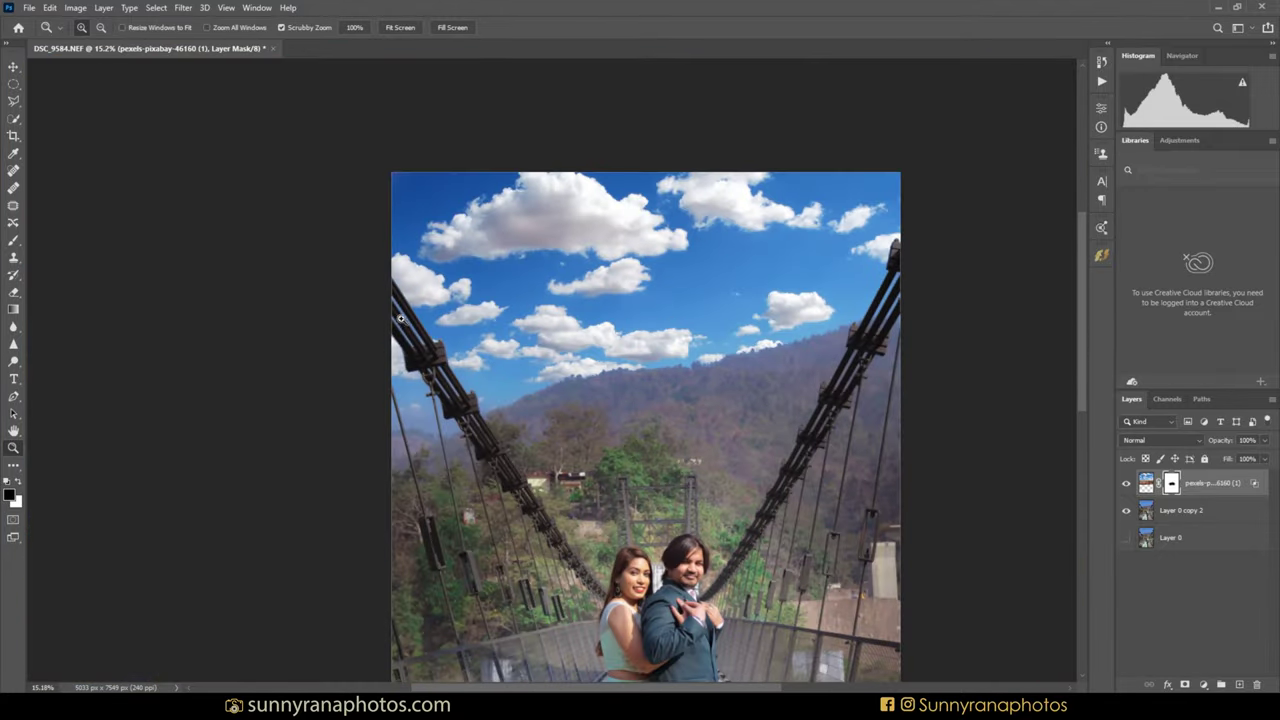
Step: Zoom in on the mountain ridge and set the mask brush to 29% opacity and 52% flow
mouse_move(400, 318)
mouse_down()
mouse_move(534, 428)
mouse_move(678, 347)
mouse_up()
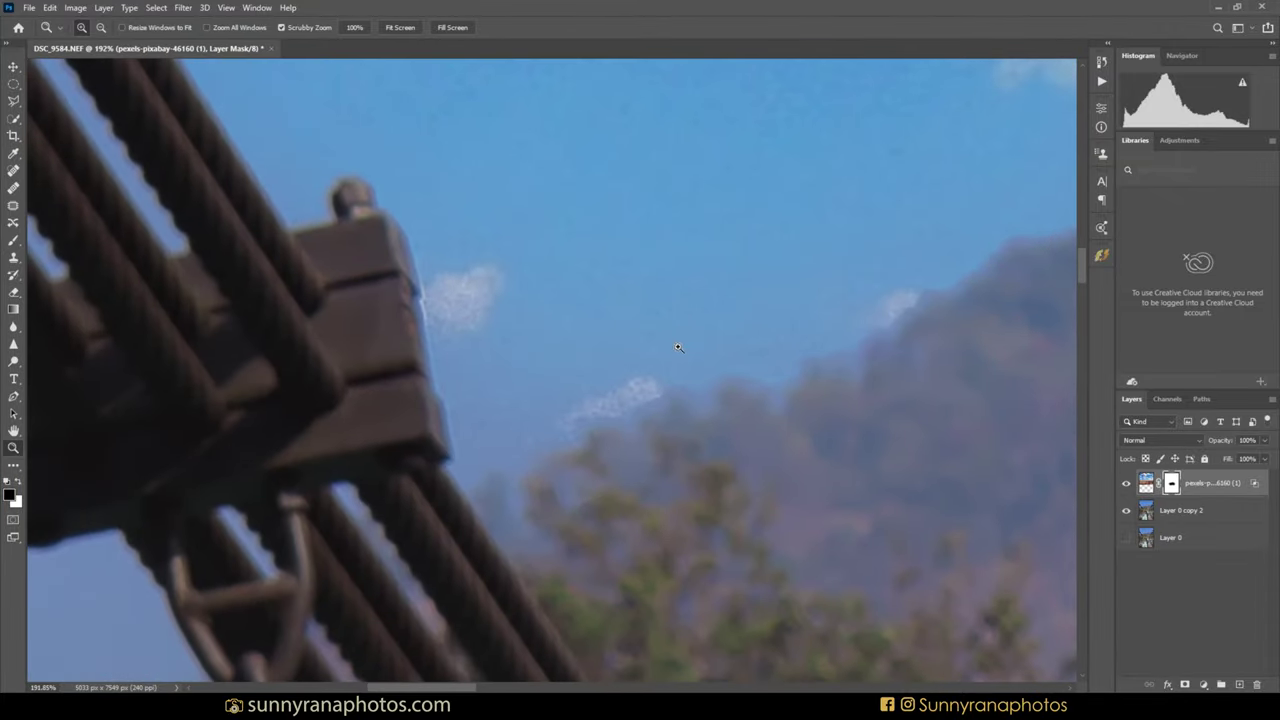
key(ctrl+0)
mouse_move(393, 328)
mouse_down()
mouse_move(423, 360)
mouse_move(1069, 519)
mouse_up()
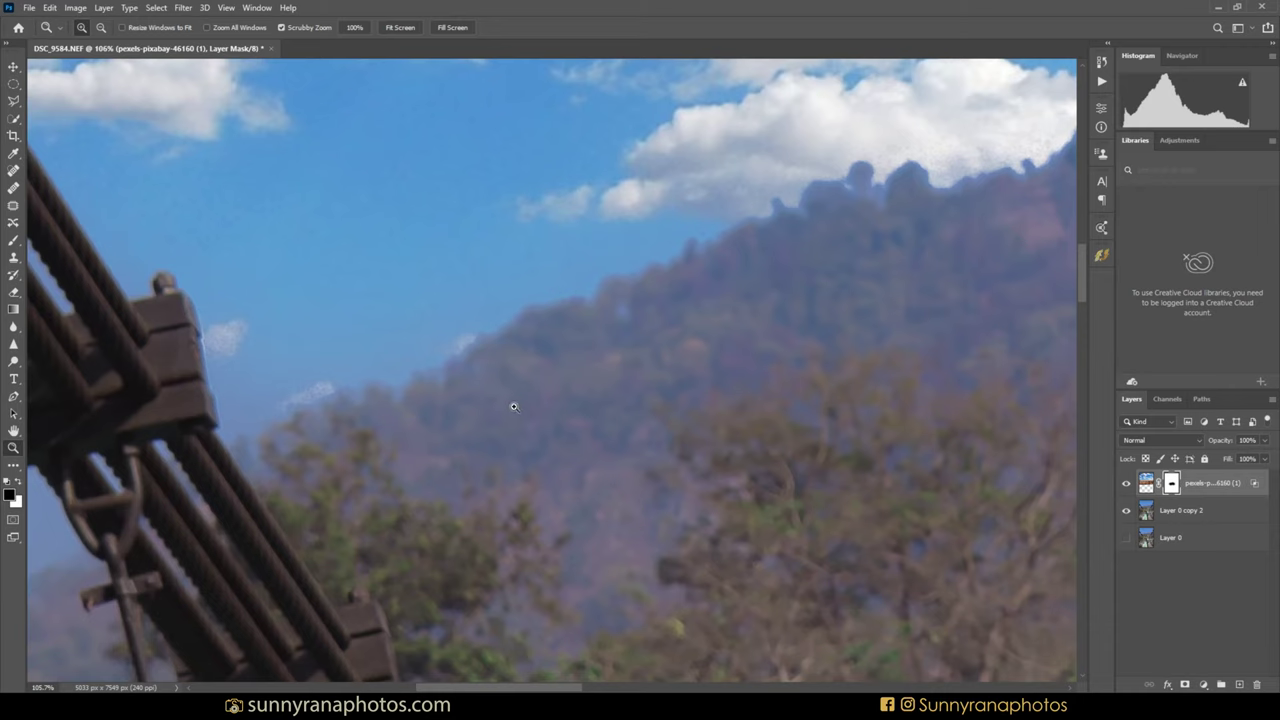
key(b)
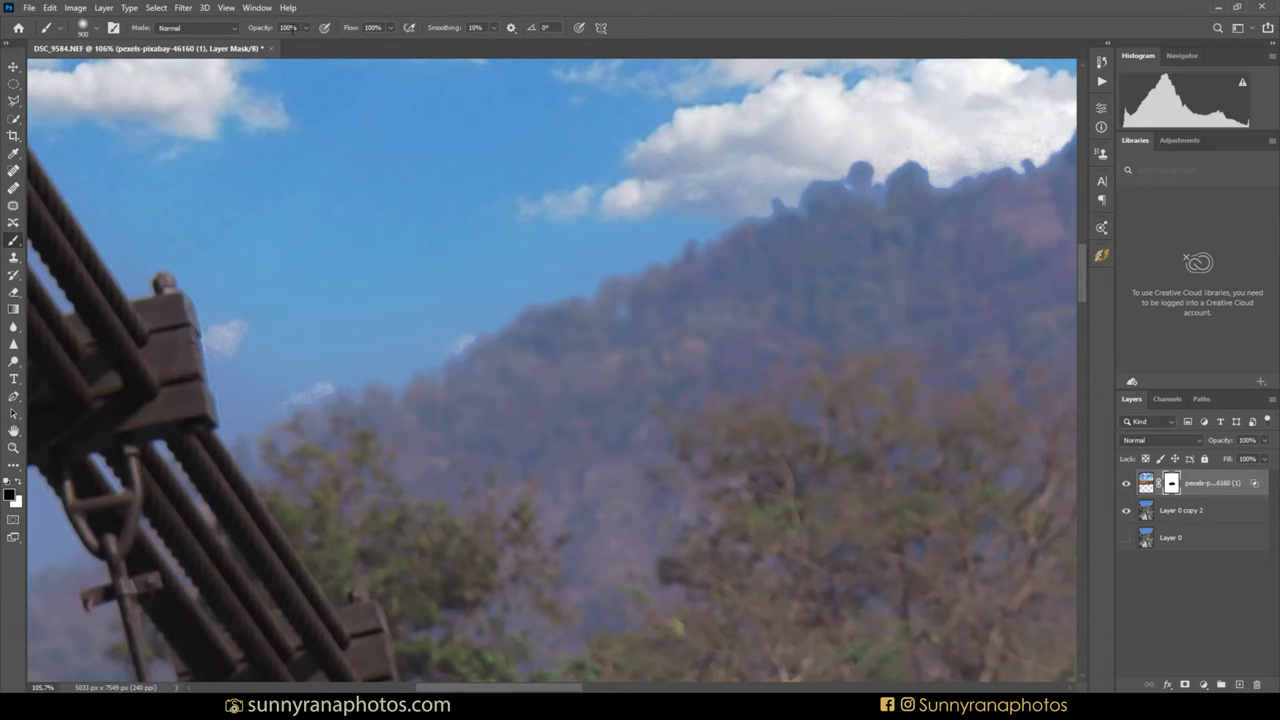
click(305, 28)
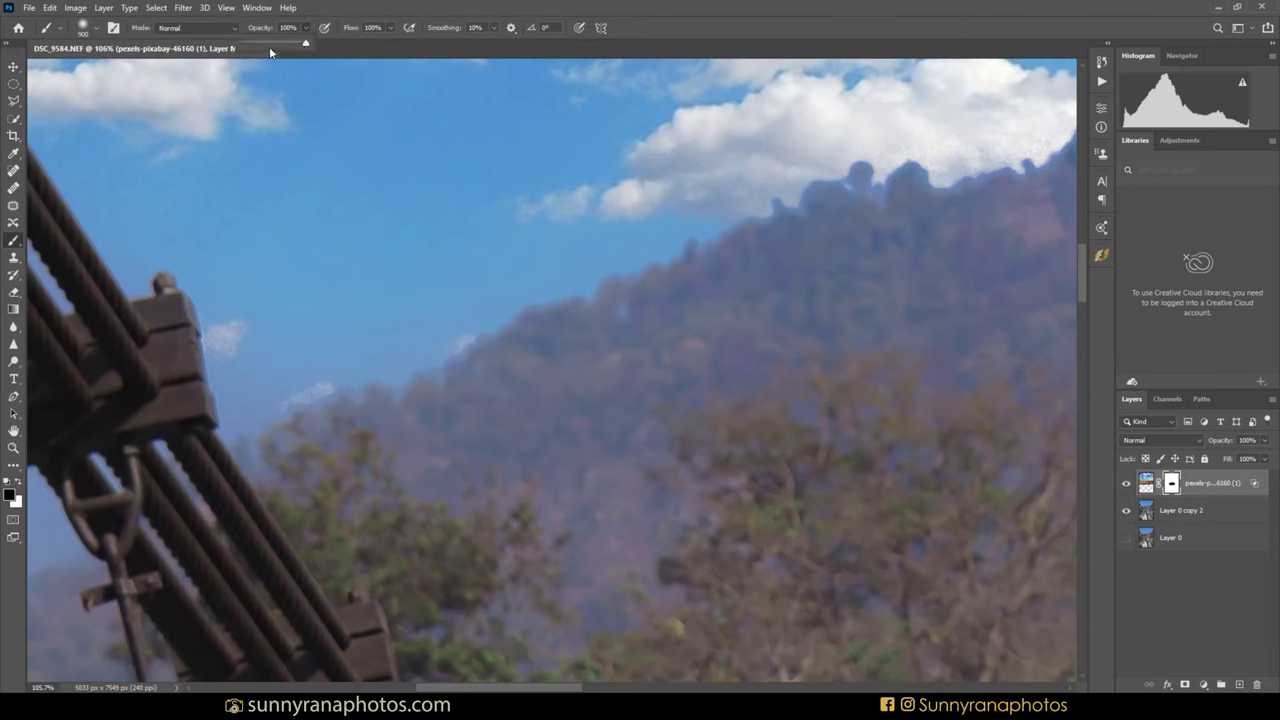
click(390, 28)
drag(400, 44, 362, 44)
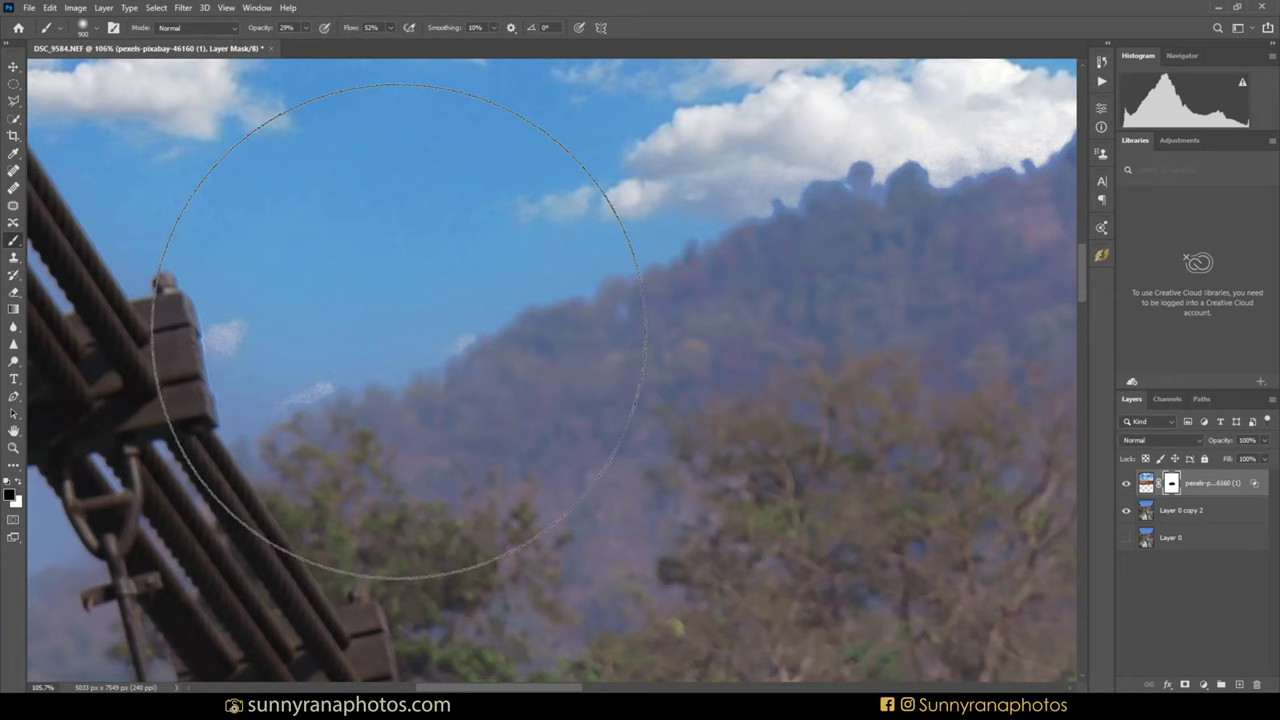
Step: Paint the mask softly along the ridge with a 348 px brush, then zoom out to the whole image
drag(454, 330, 236, 331)
mouse_move(306, 420)
mouse_down()
mouse_move(414, 386)
mouse_move(194, 314)
mouse_move(286, 400)
mouse_up()
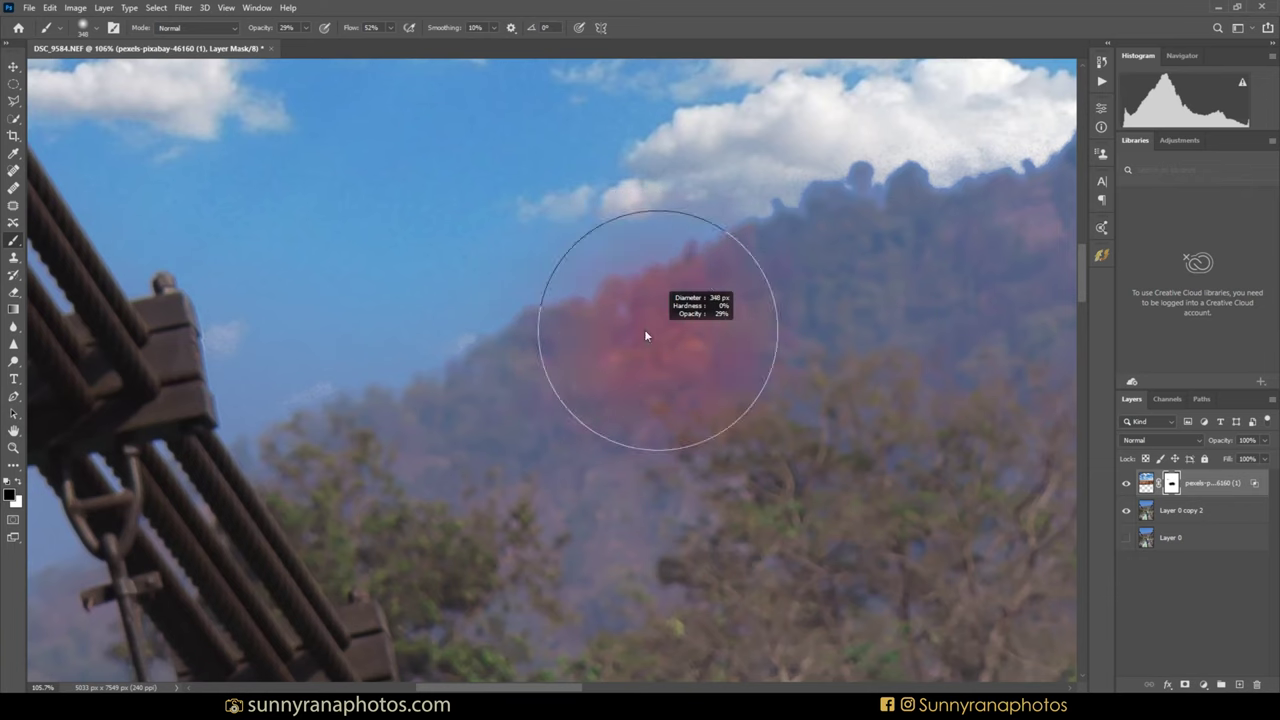
key(z)
scroll(638, 342, down, 5)
scroll(638, 342, down, 5)
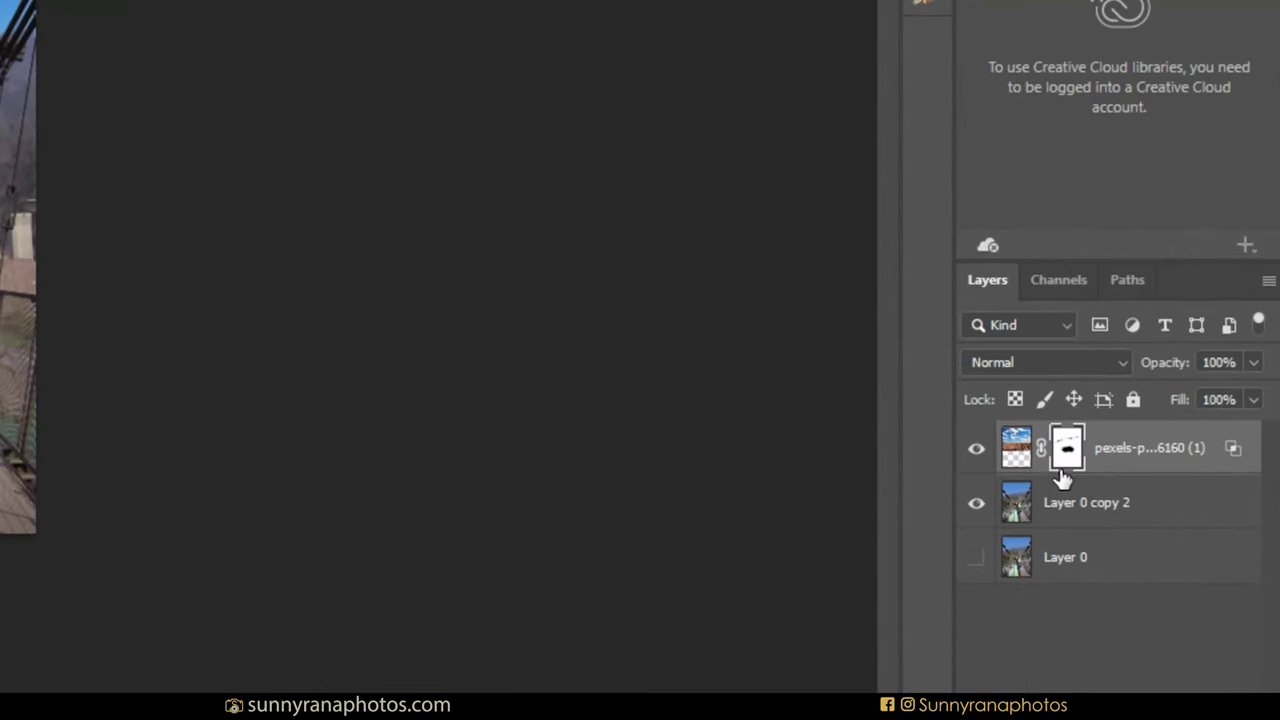
Step: Apply the layer mask to the cloud sky layer and toggle its visibility to verify
right_click(1065, 452)
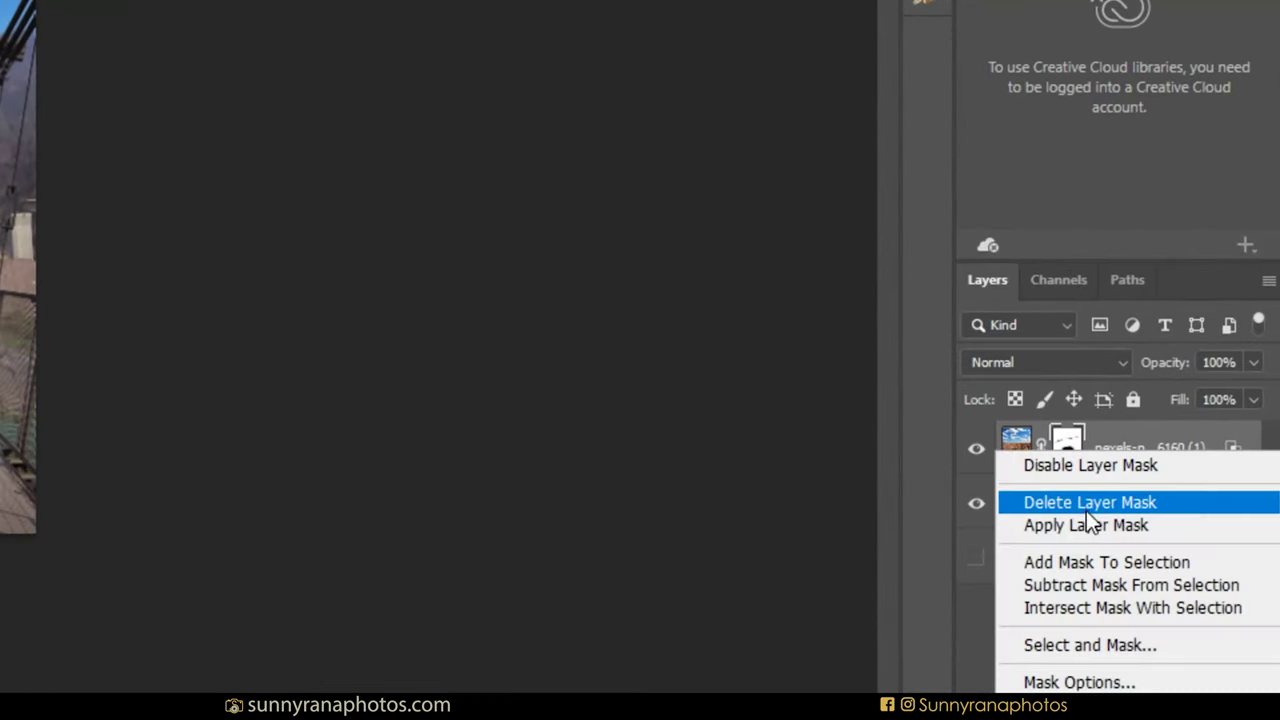
click(1098, 535)
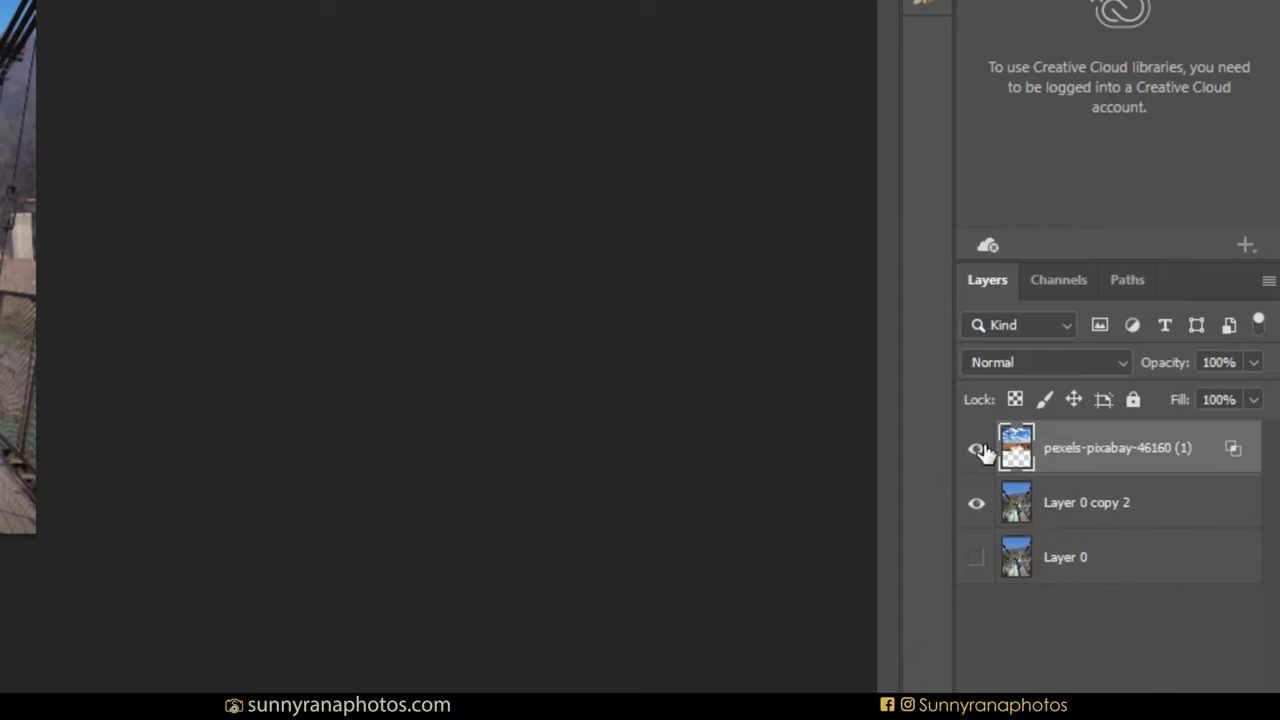
click(978, 450)
click(979, 449)
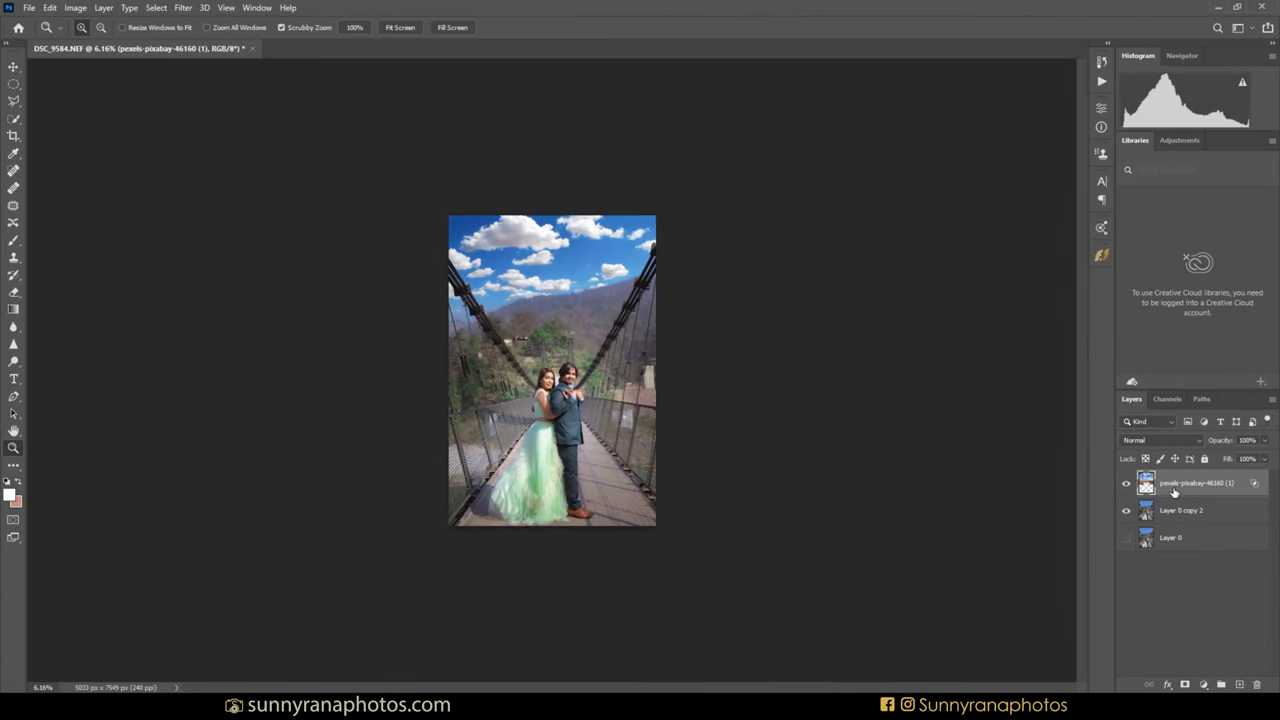
right_click(1176, 487)
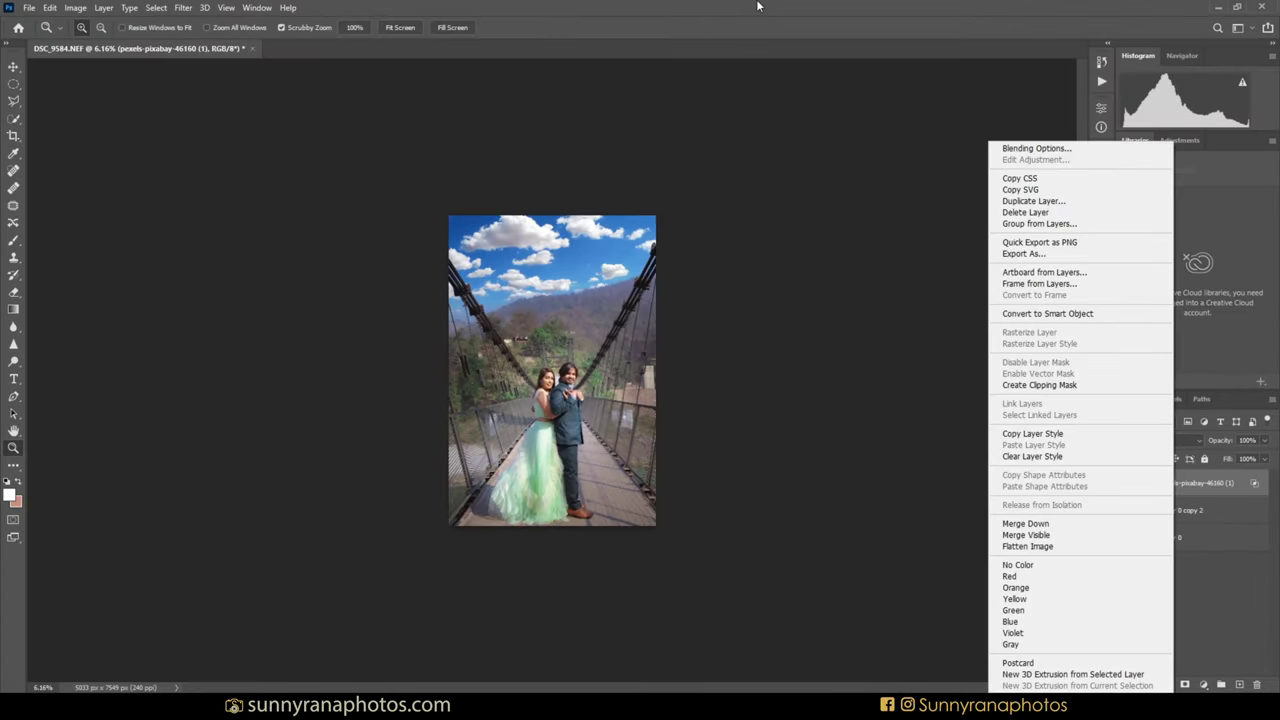
click(1205, 603)
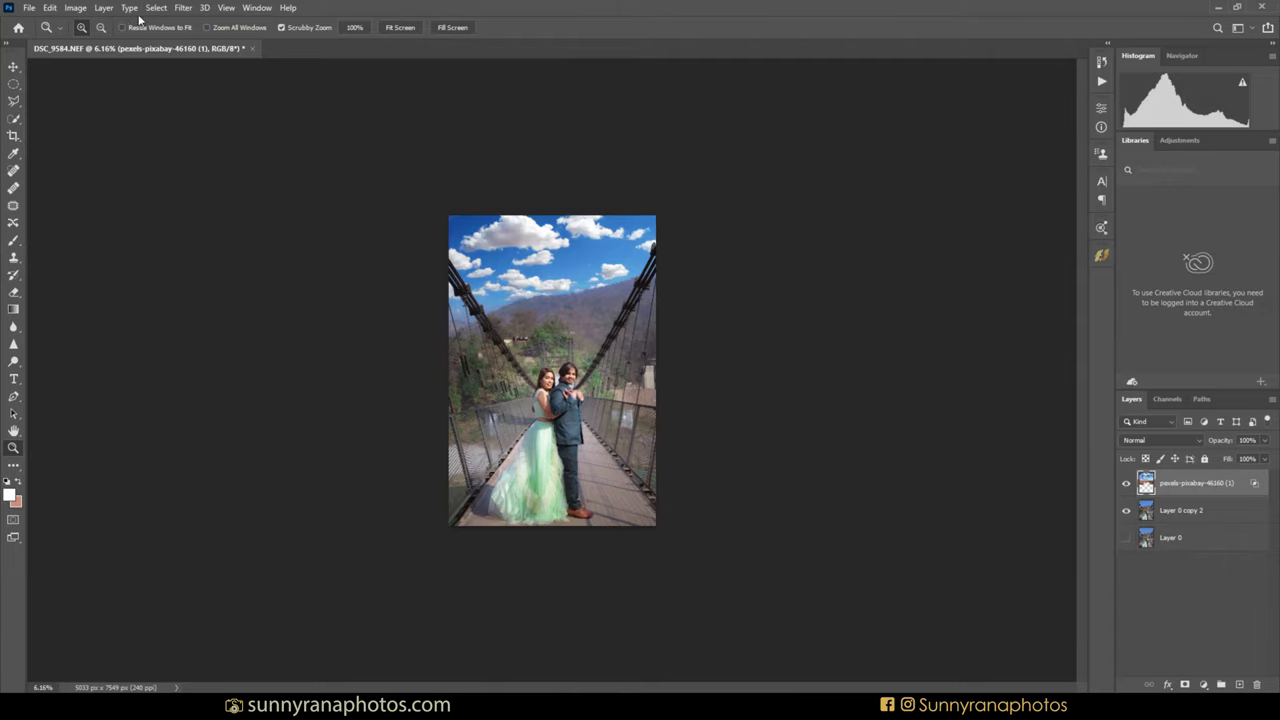
click(183, 7)
mouse_move(420, 393)
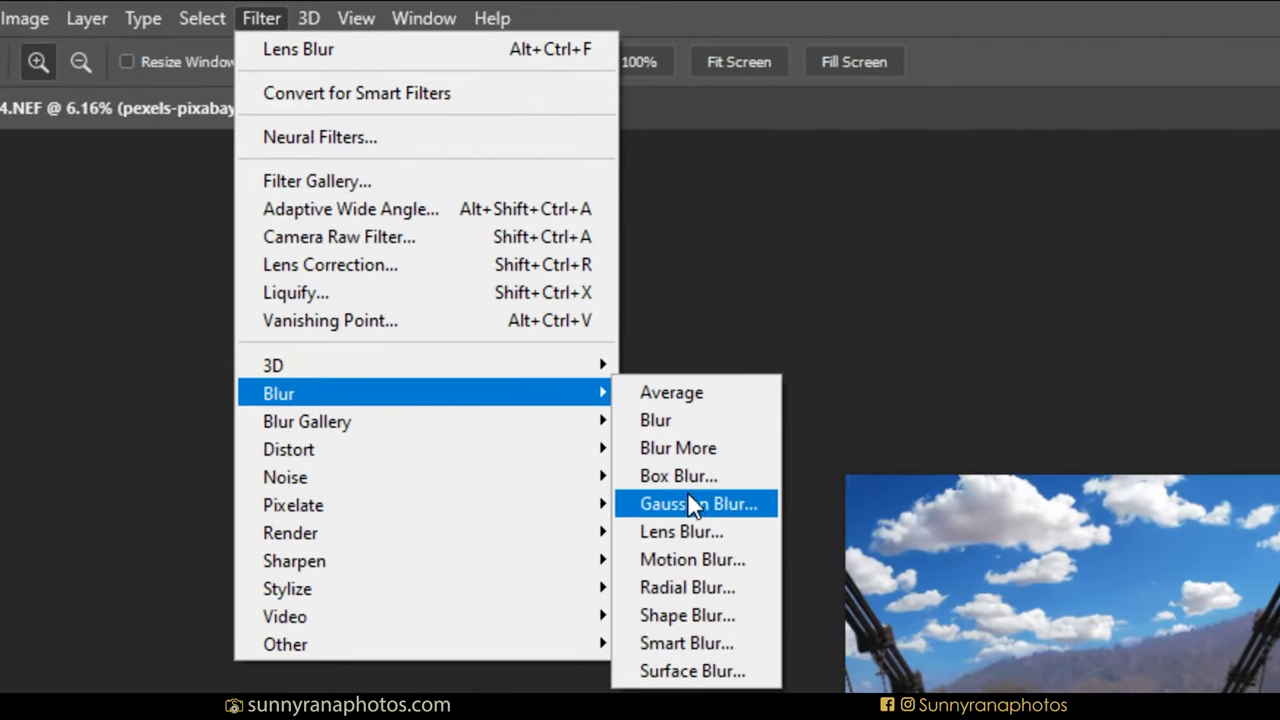
Step: Apply a Lens Blur with radius 35 to the cloud sky layer
click(680, 527)
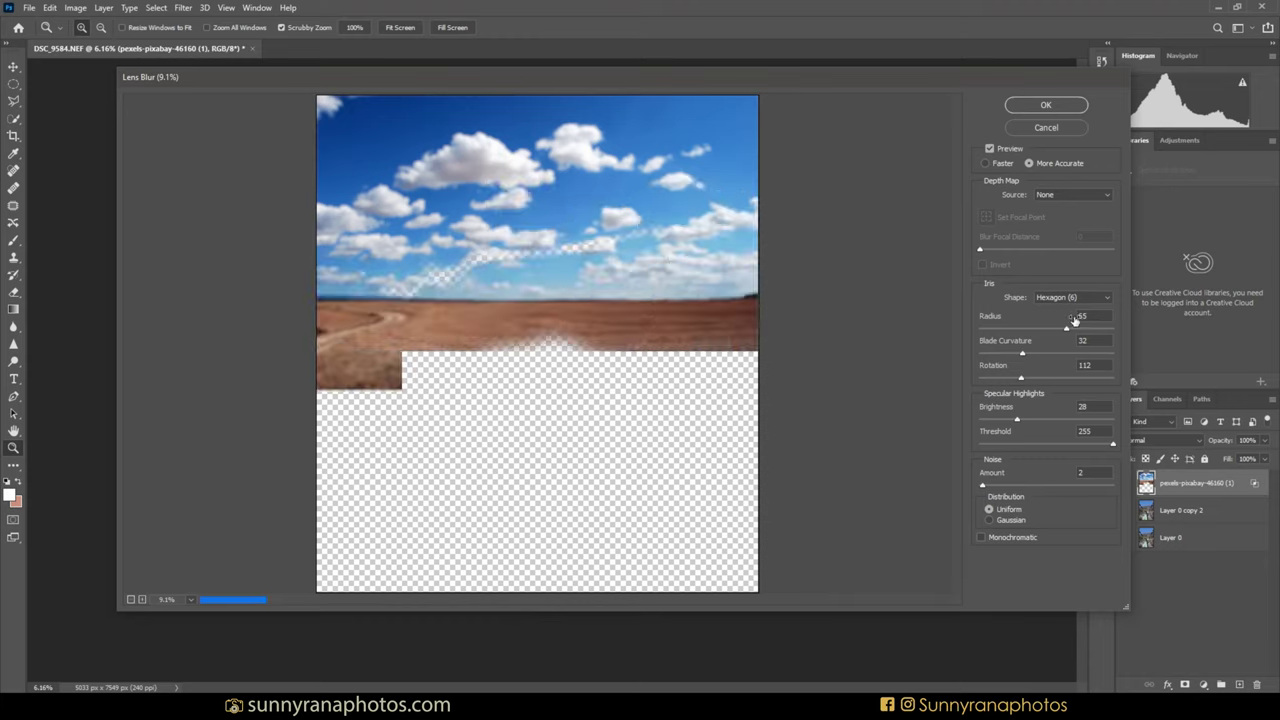
drag(1067, 327, 1040, 332)
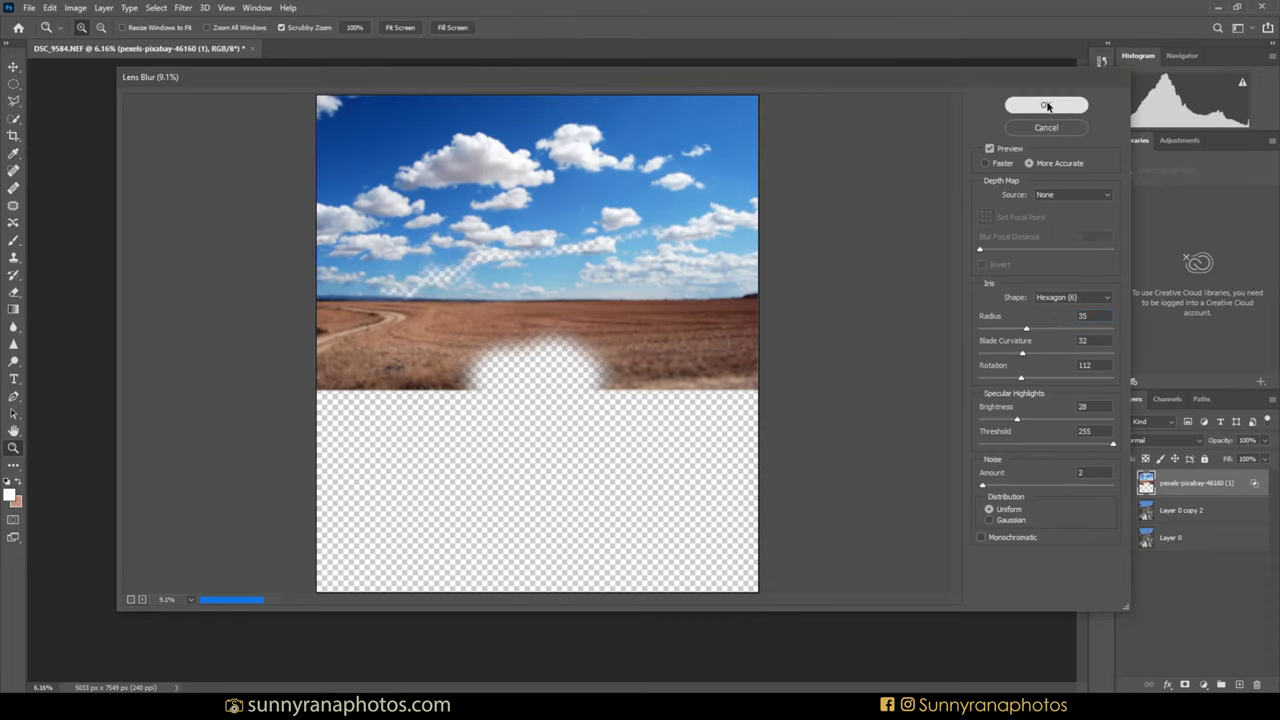
key(Return)
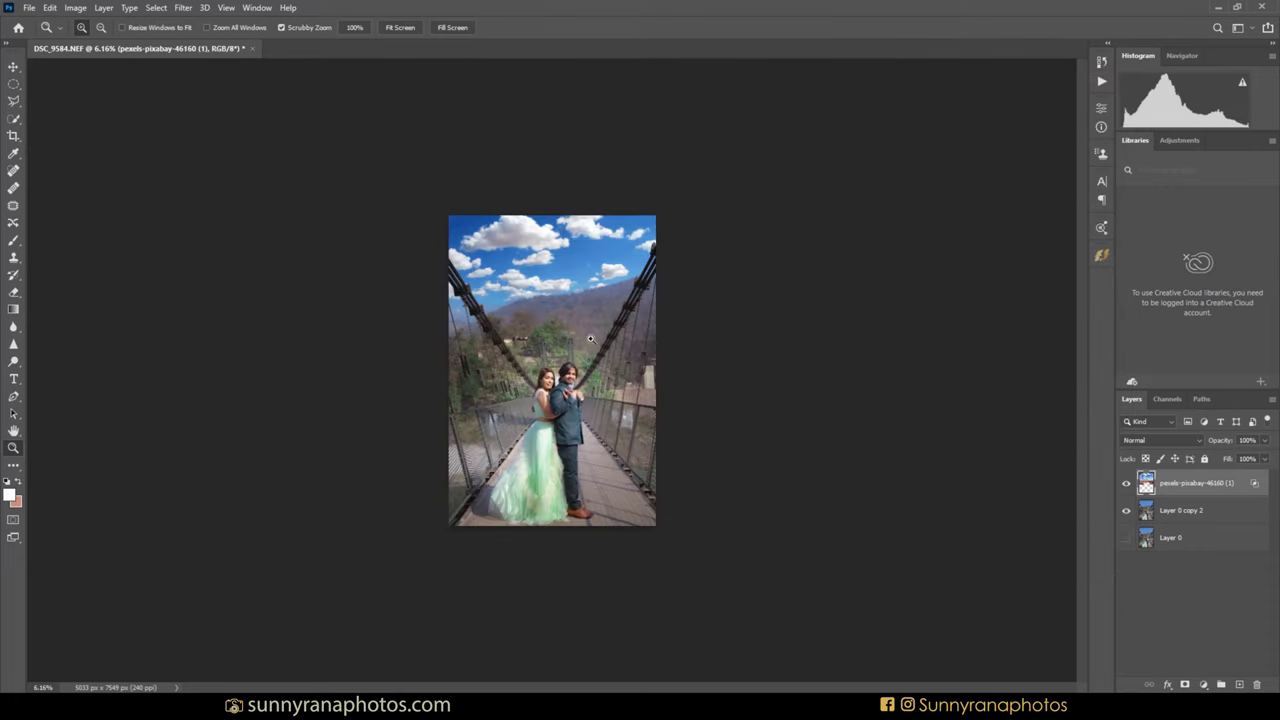
Step: Inspect the blur, then slide the cloud sky about 279 px right above the bridge
right_click(567, 268)
drag(567, 268, 533, 203)
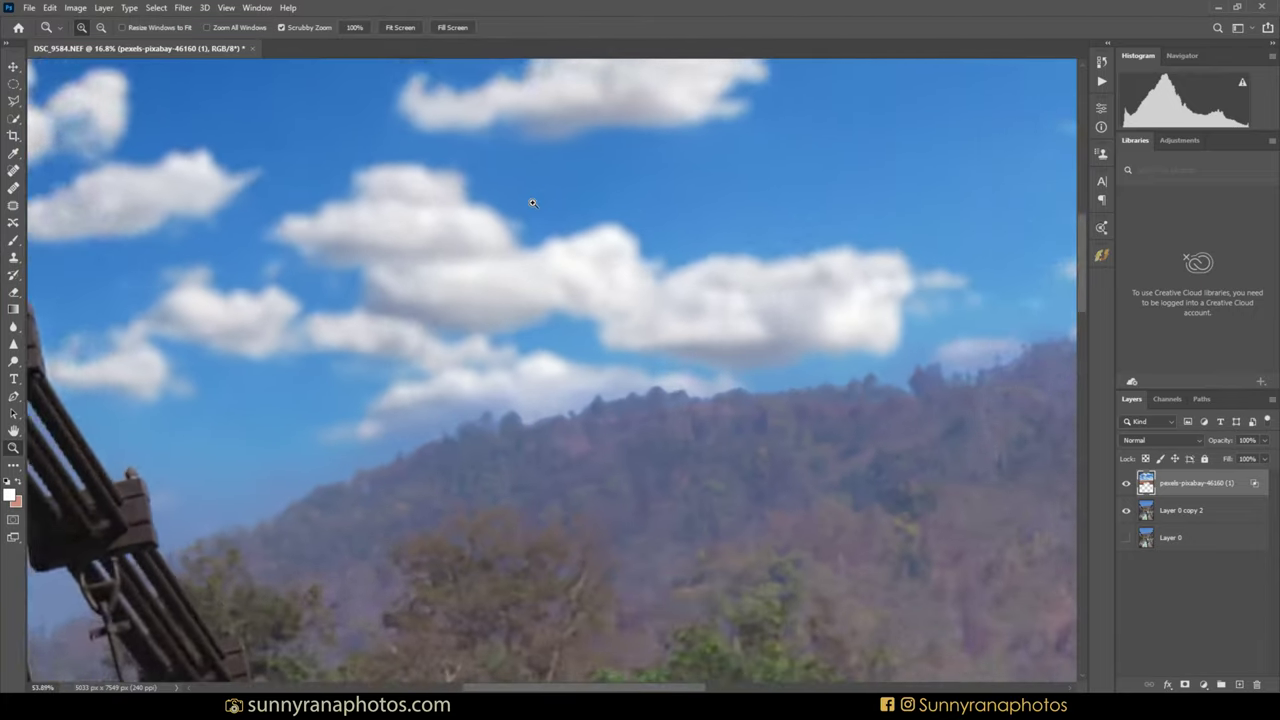
alt+click(533, 203)
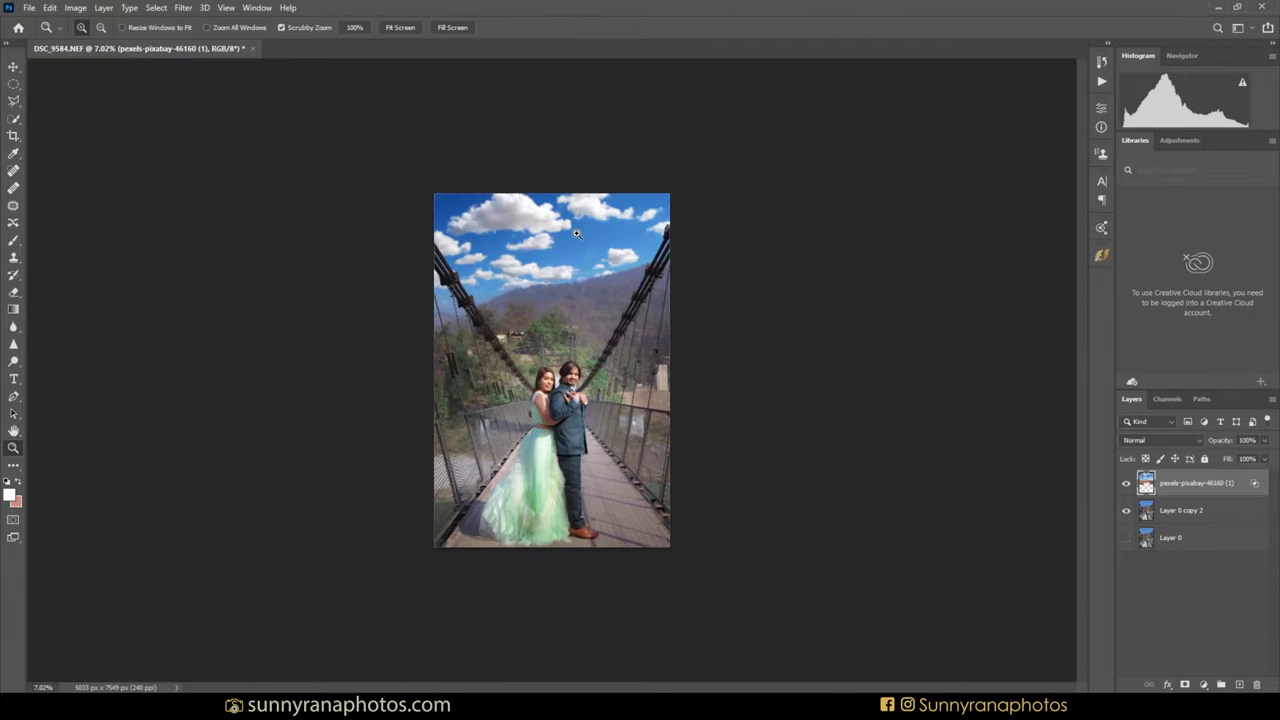
drag(565, 313, 539, 295)
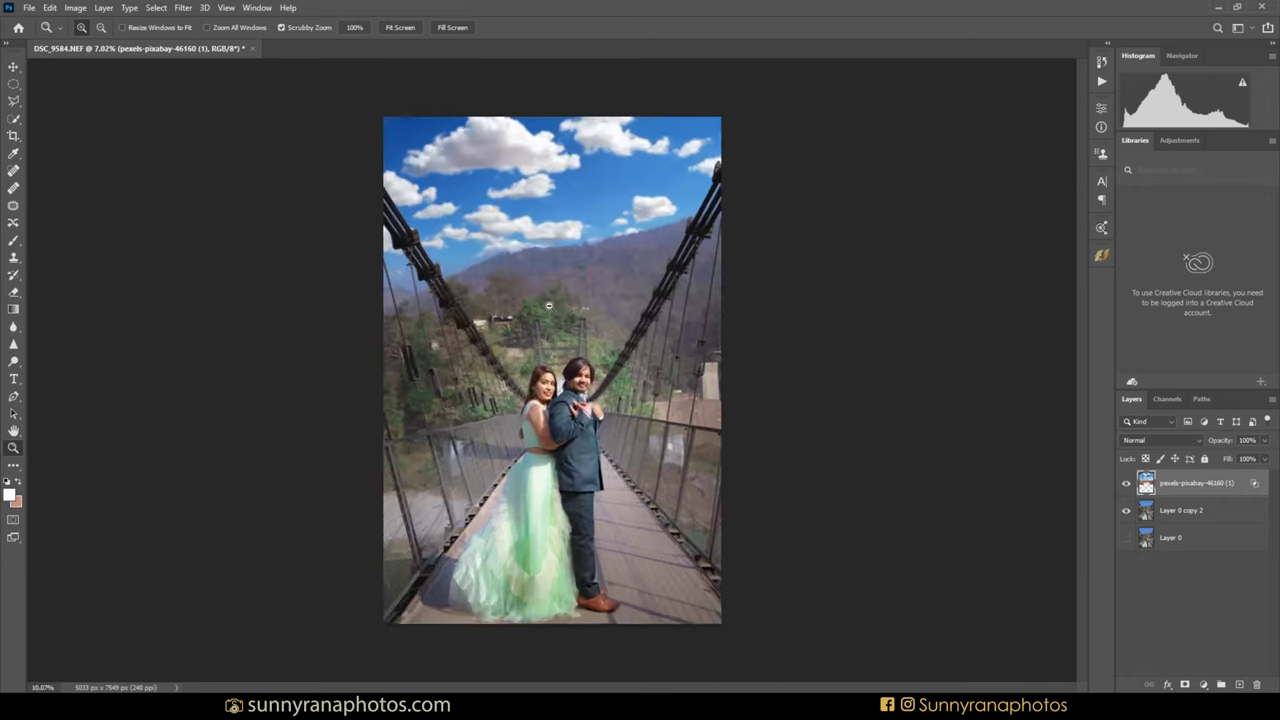
key(v)
mouse_move(576, 249)
mouse_down()
mouse_move(651, 234)
mouse_move(606, 247)
mouse_up()
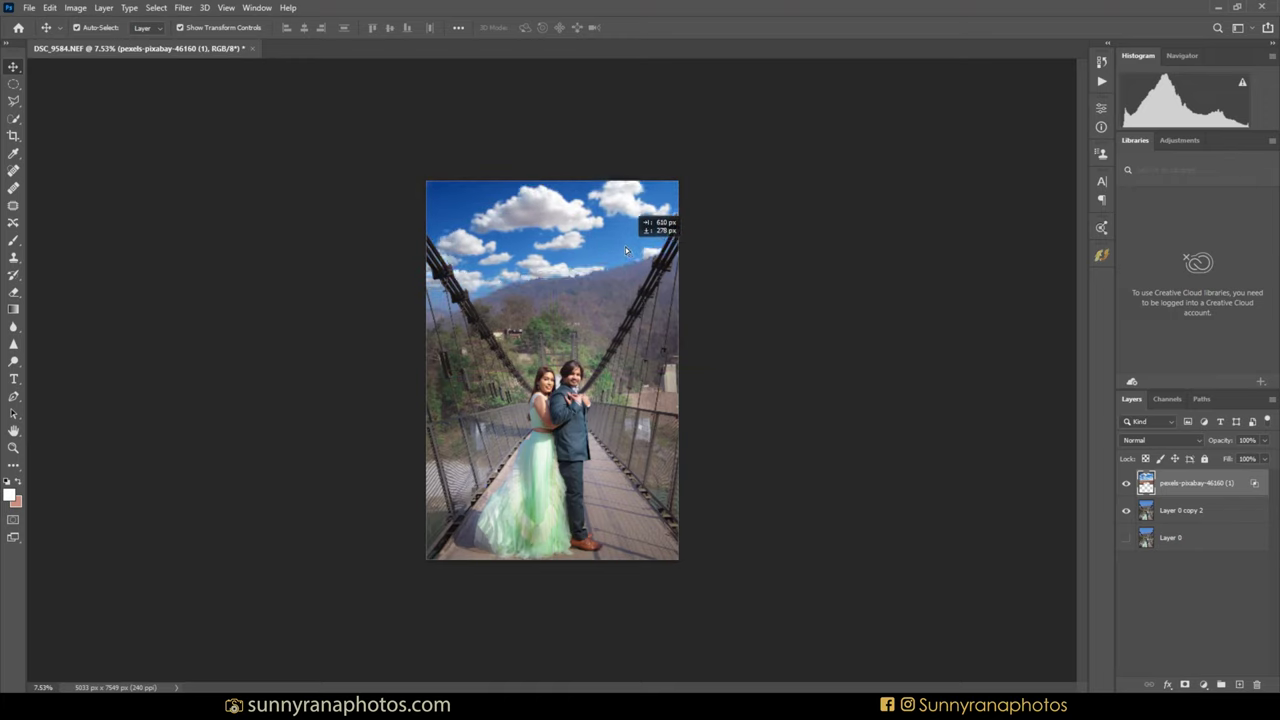
mouse_move(606, 247)
mouse_down()
mouse_move(630, 245)
mouse_move(609, 250)
mouse_up()
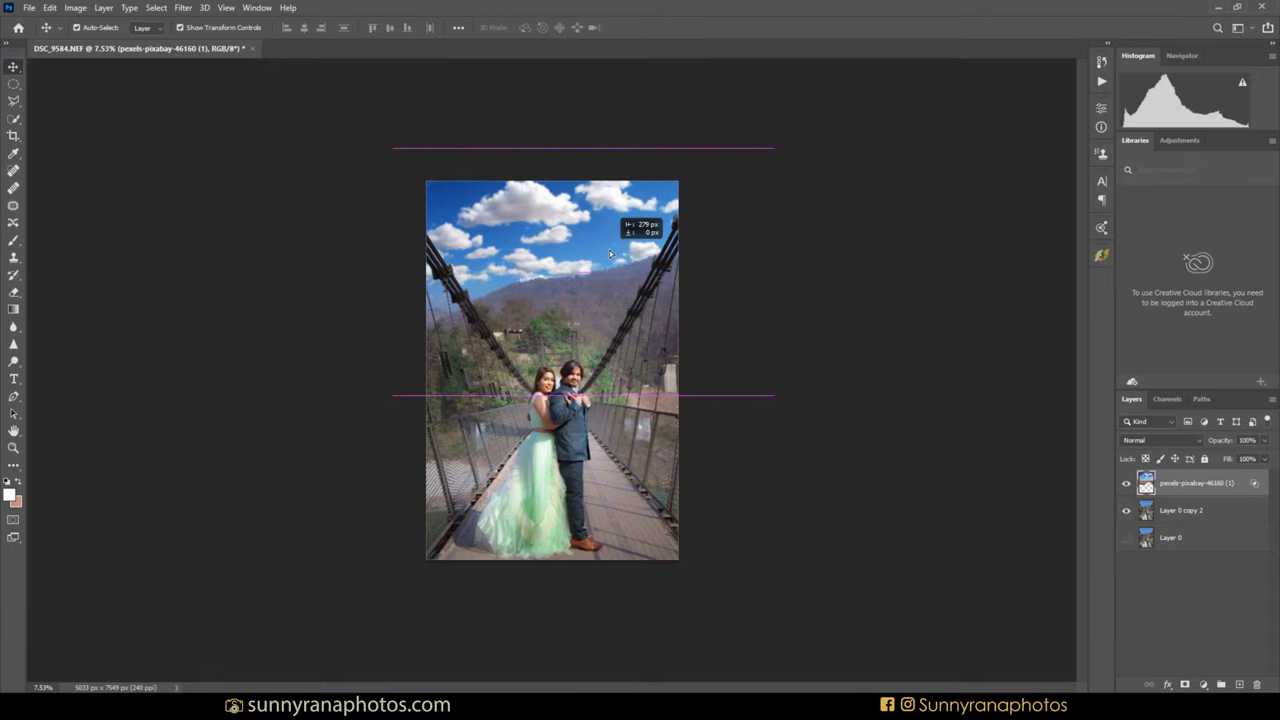
click(922, 310)
Step: Zoom in on the photo to check the repositioned sky
key(z)
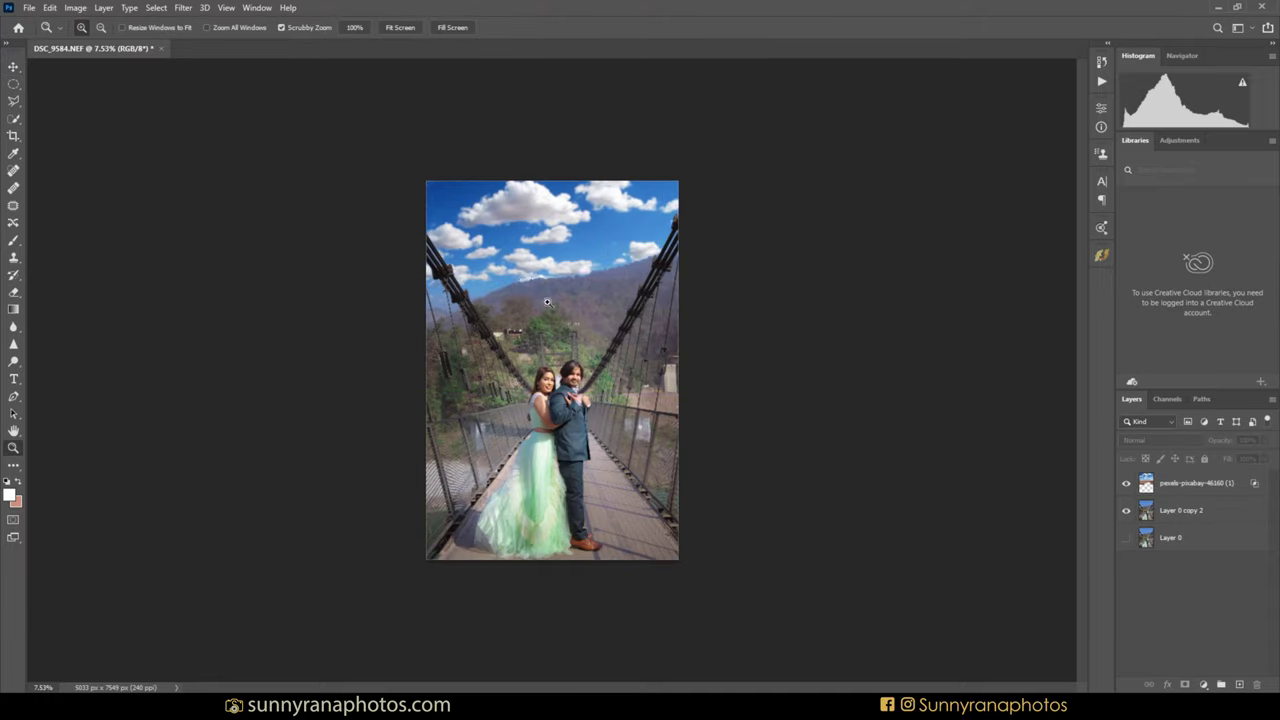
mouse_move(609, 318)
mouse_down()
mouse_move(615, 272)
mouse_move(634, 310)
mouse_up()
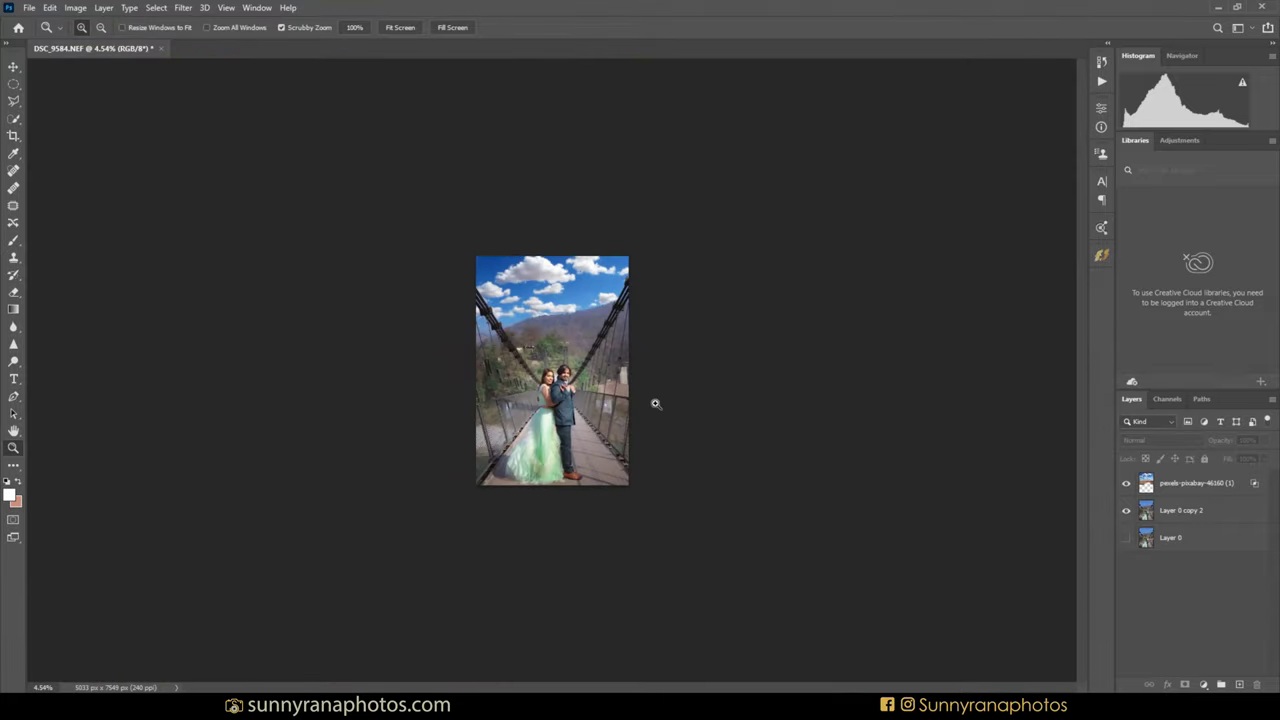
drag(590, 318, 605, 299)
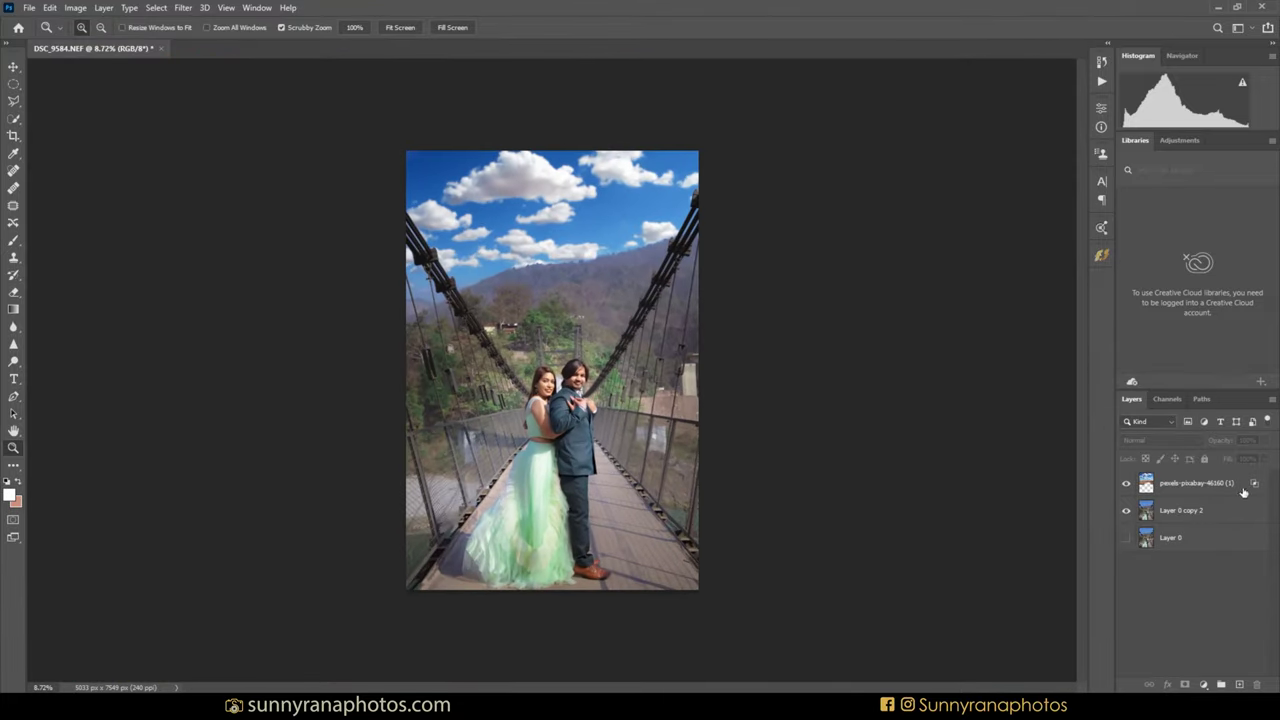
Step: Lower the cloud sky layer's opacity to 74%
click(1210, 484)
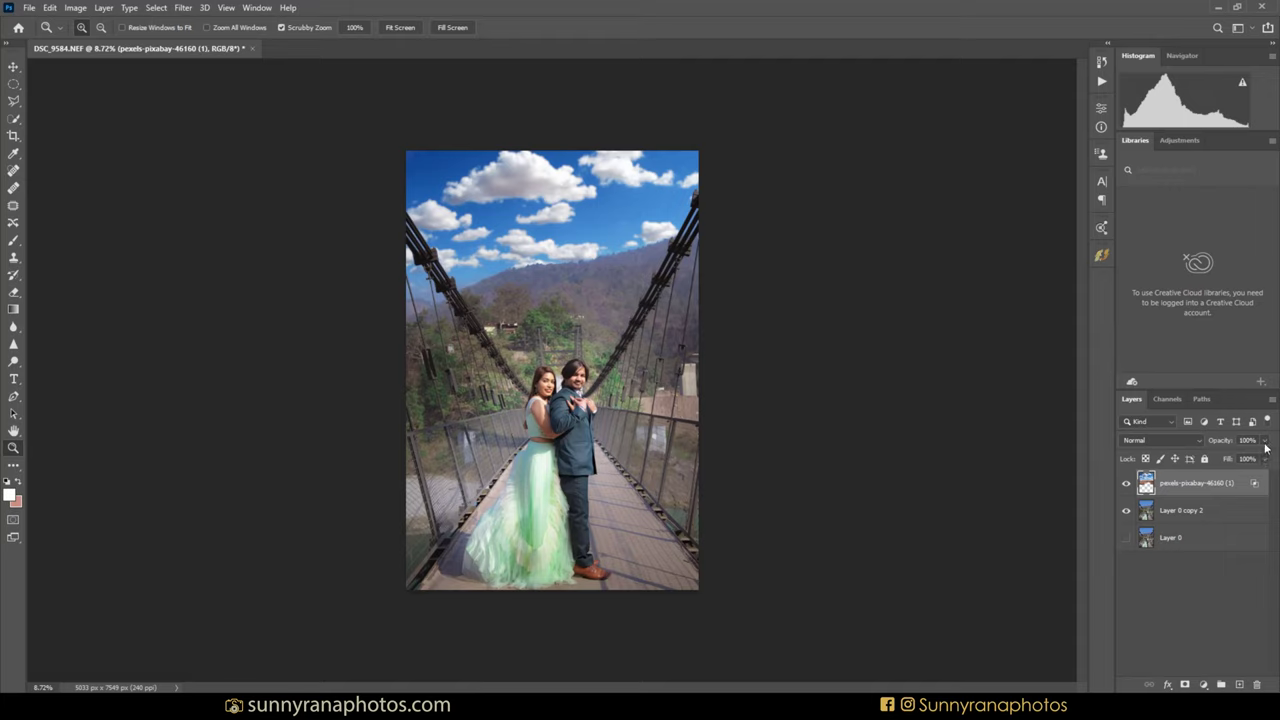
click(1264, 443)
drag(1258, 457, 1246, 457)
click(1201, 568)
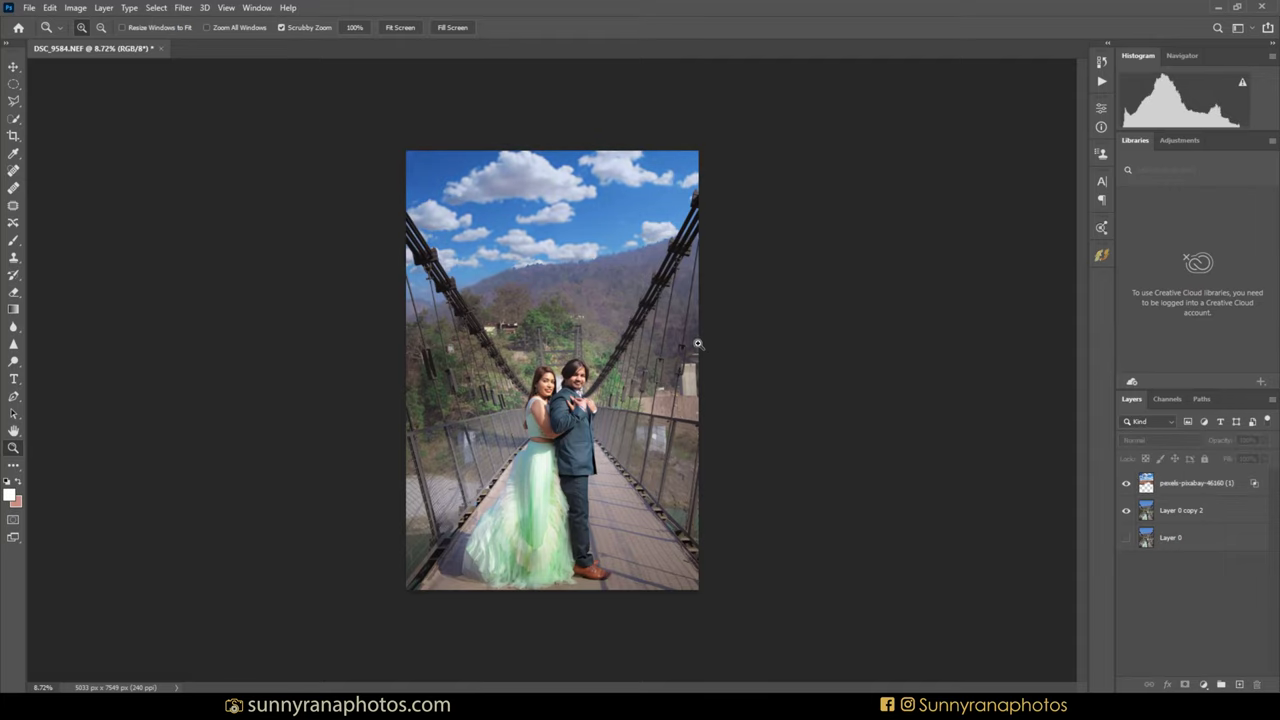
key(ctrl+0)
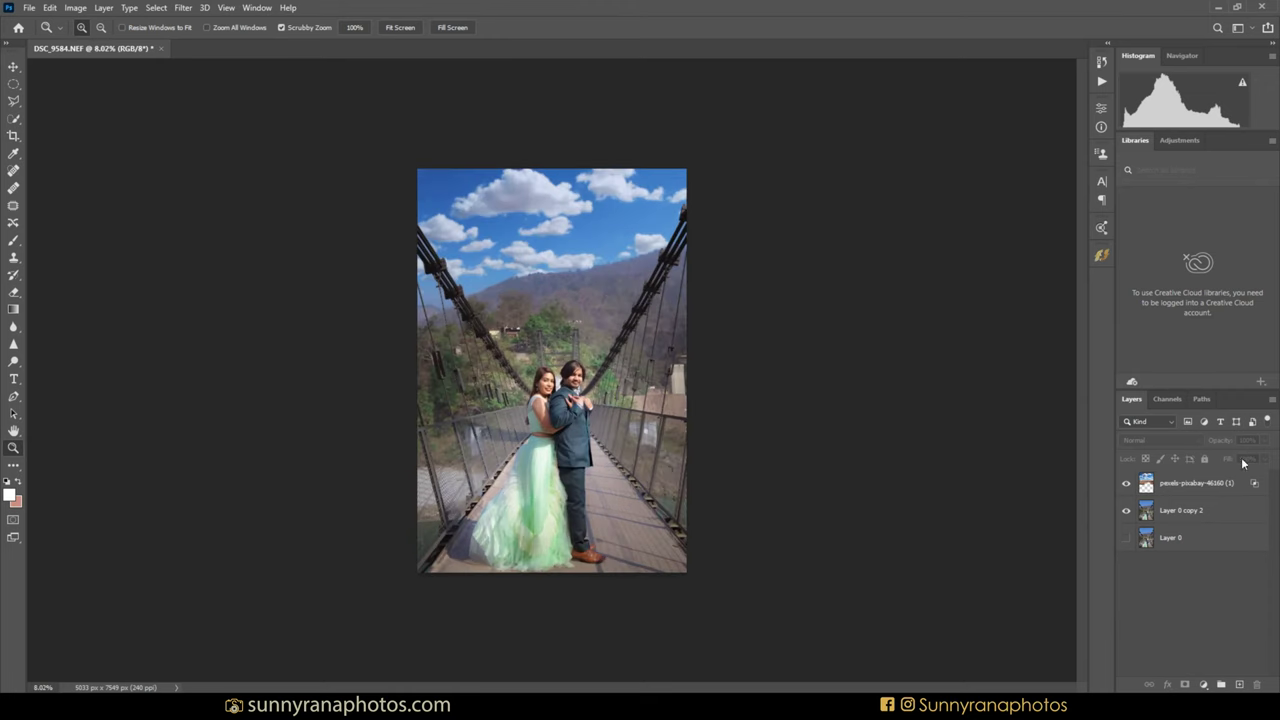
key(alt+period)
click(1263, 441)
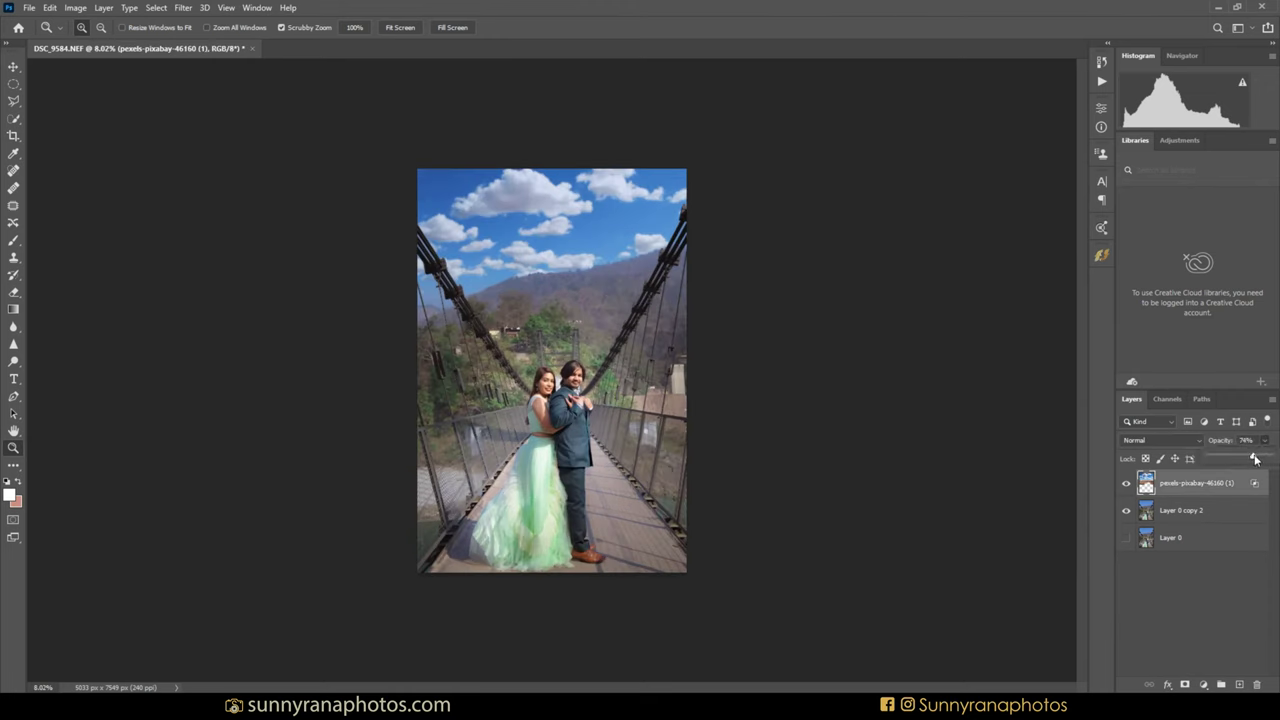
click(993, 399)
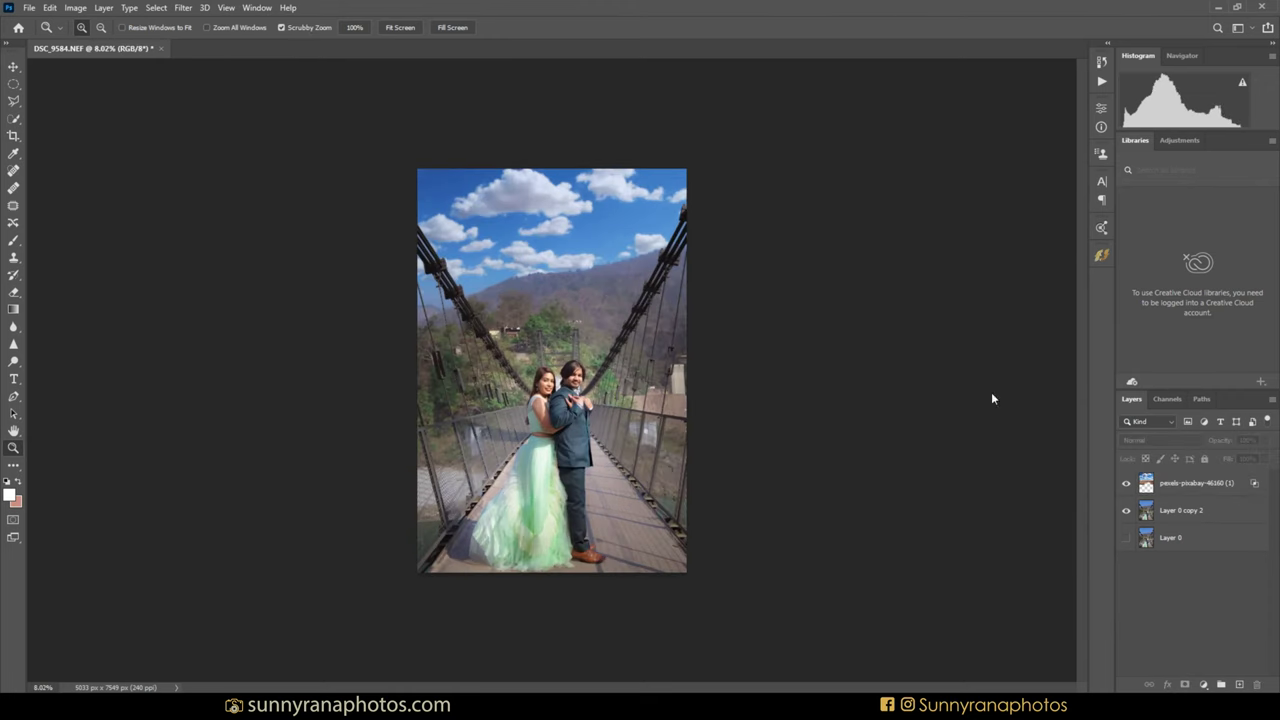
click(1126, 485)
click(1126, 485)
click(1126, 485)
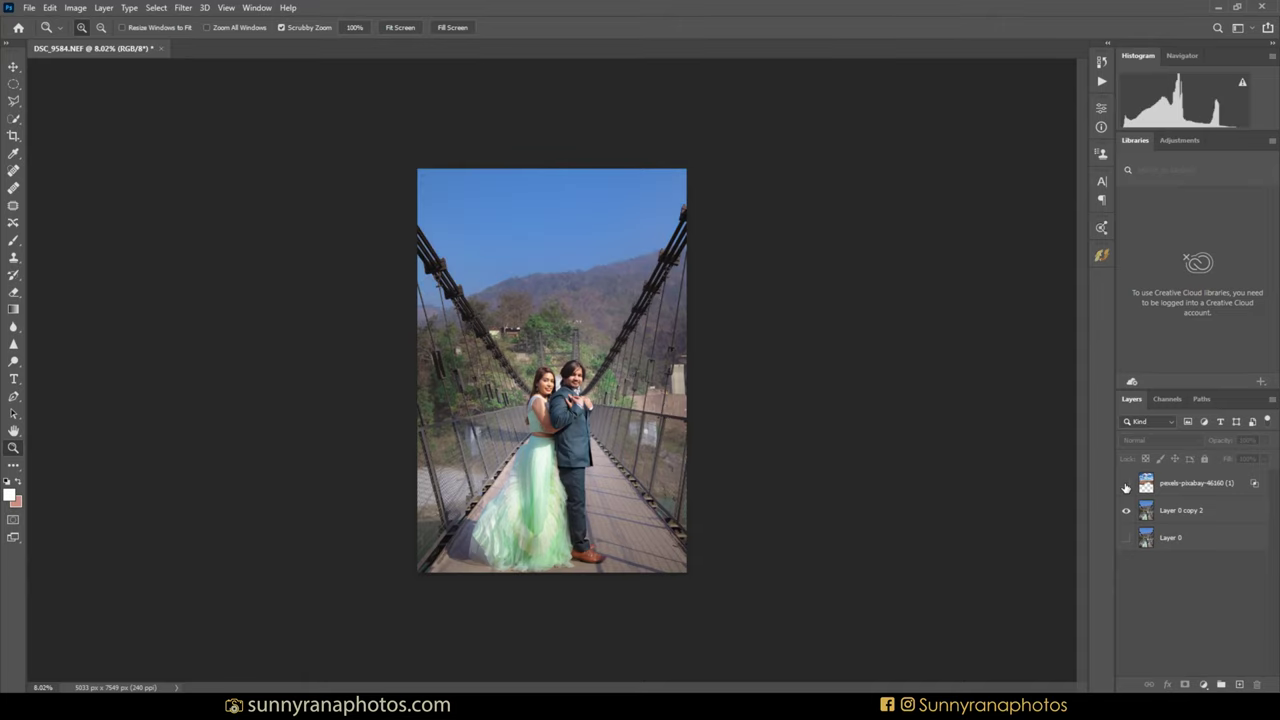
click(1126, 485)
click(1126, 485)
click(1126, 485)
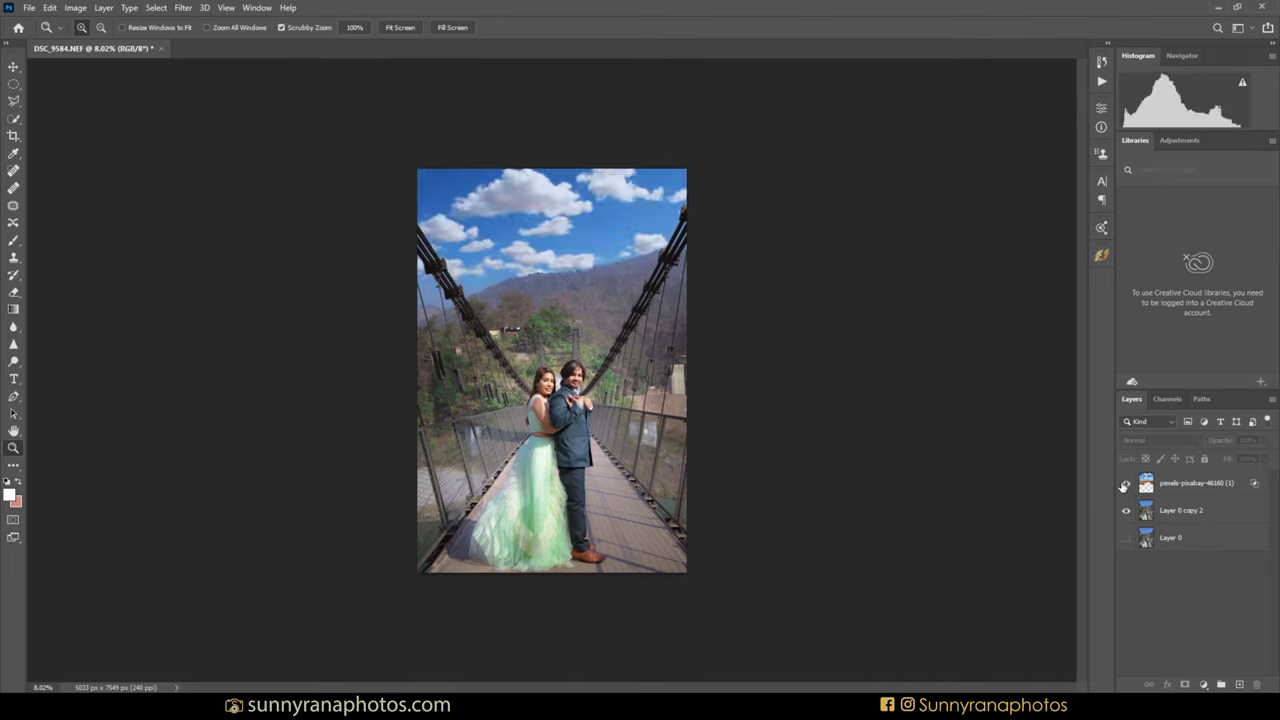